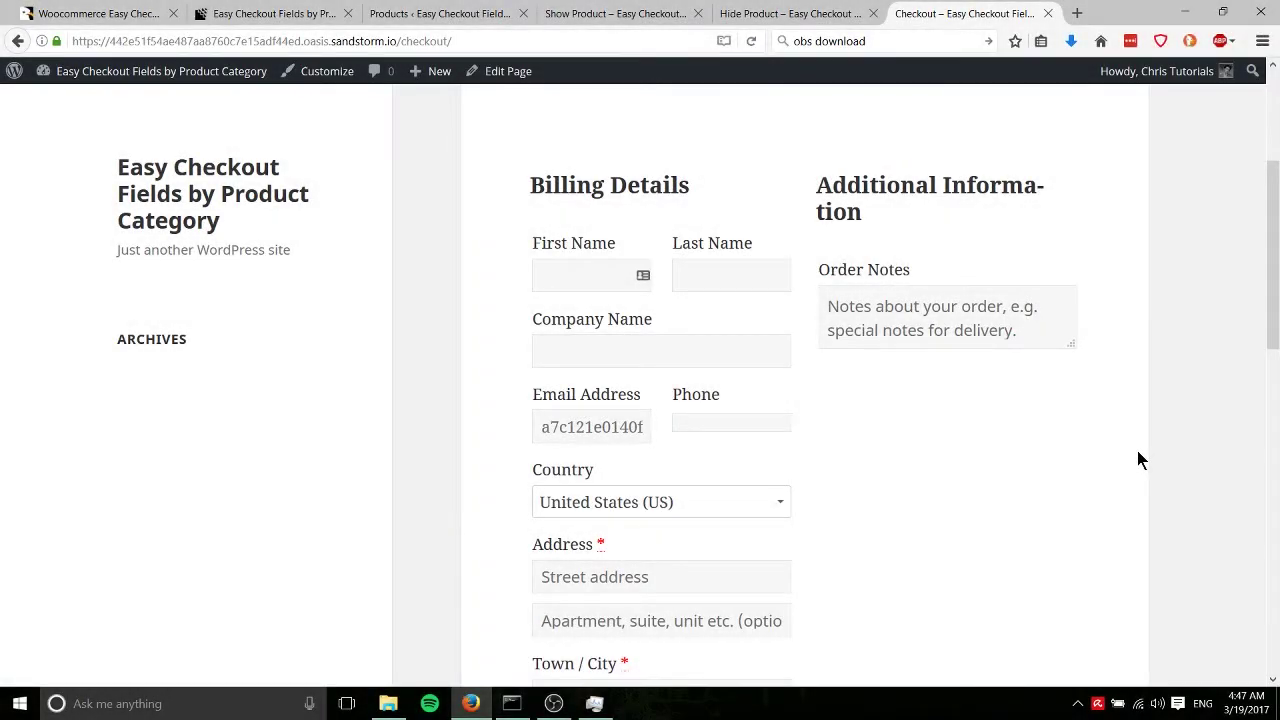
- Review the checkout page's billing and additional information sections and the Woocommerce Easy Checkout Field Editor page on CodeCanyon
scroll(1137, 460, up, 3)
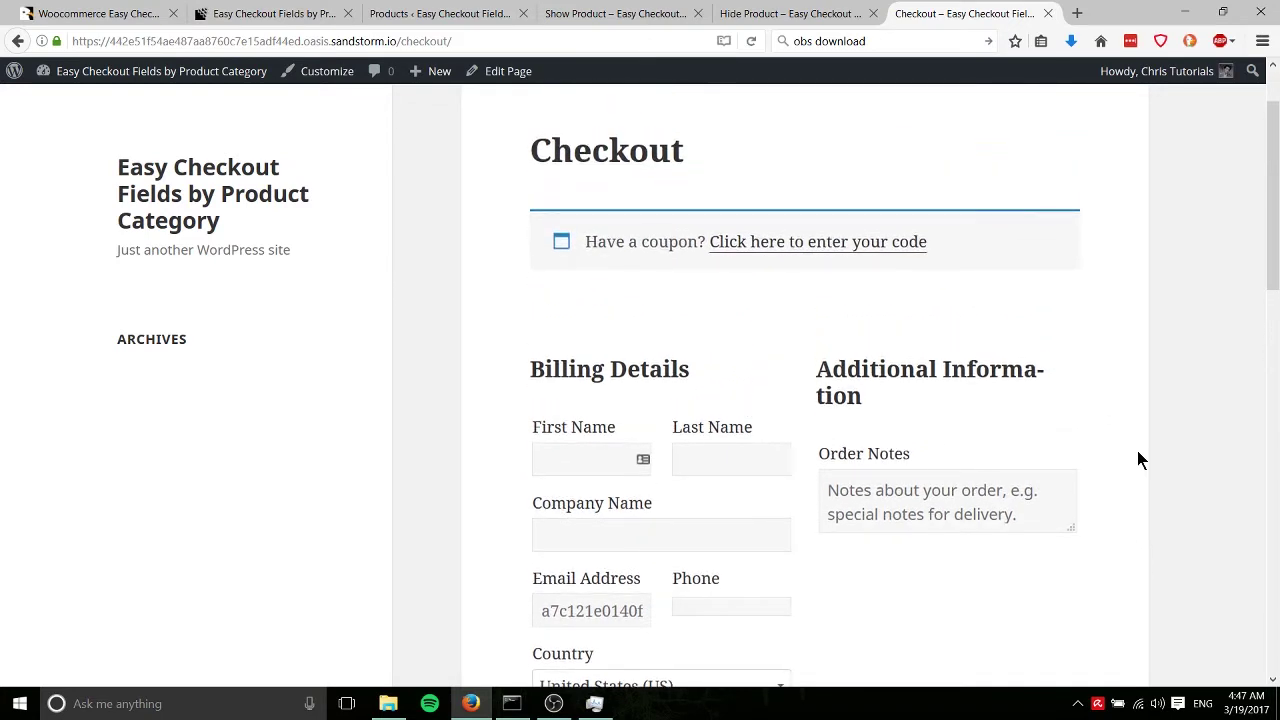
scroll(1137, 457, down, 2)
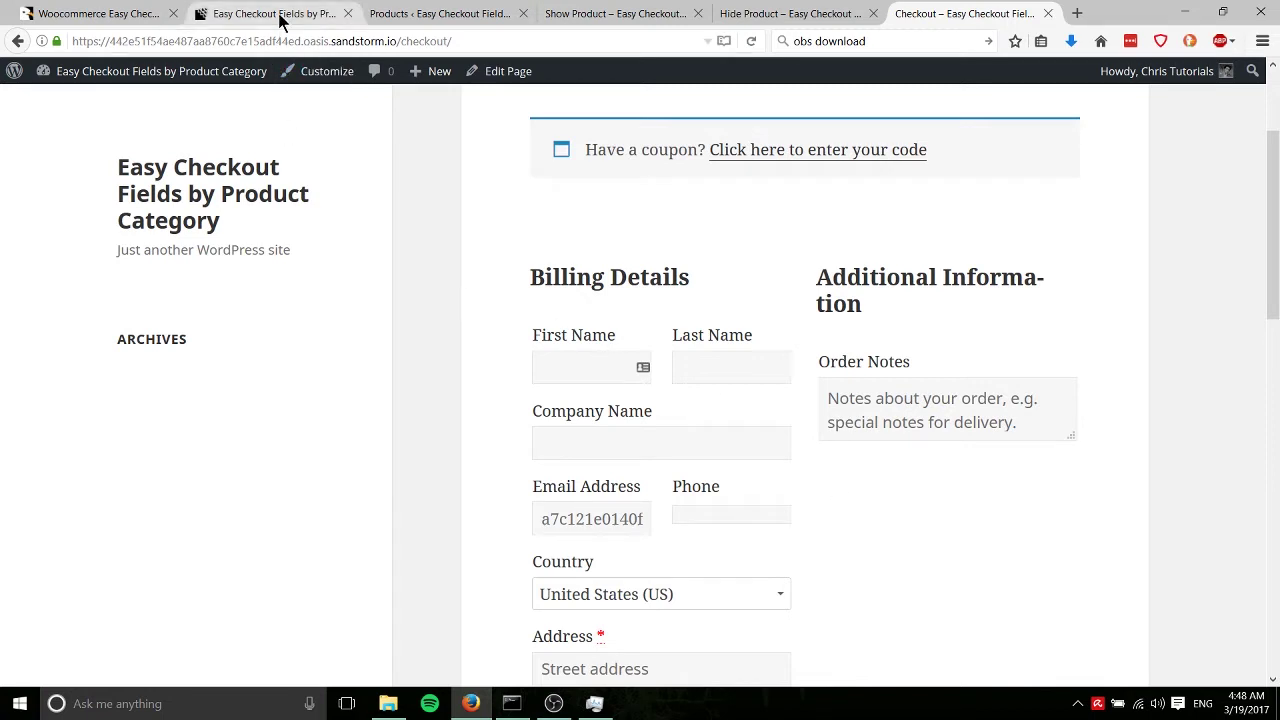
click(140, 12)
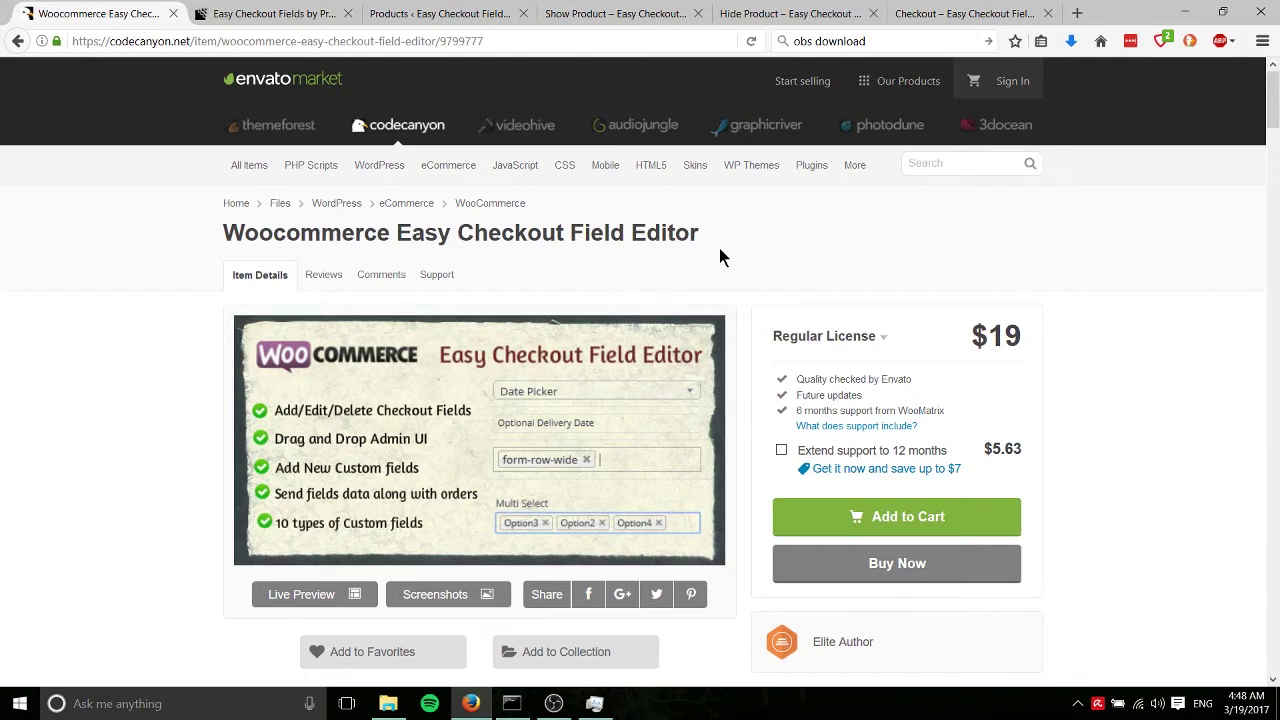
click(955, 14)
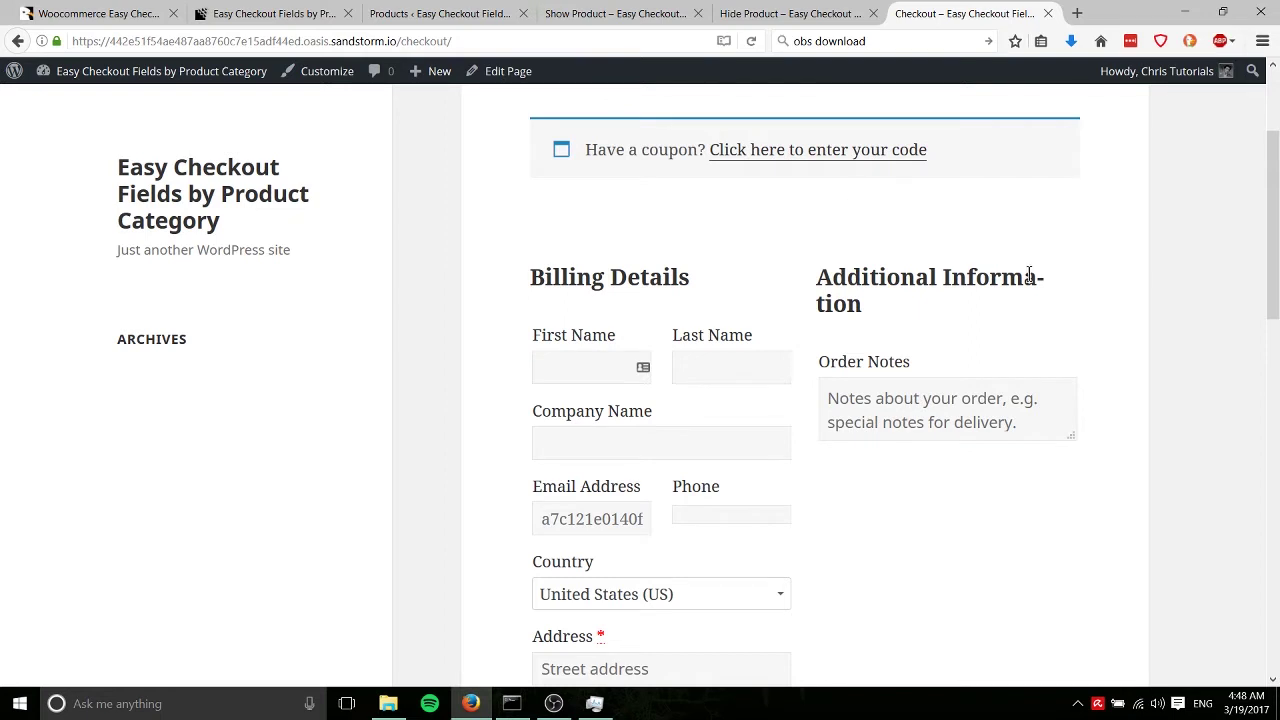
- Review the category assignments and description on the Show Product page
click(808, 11)
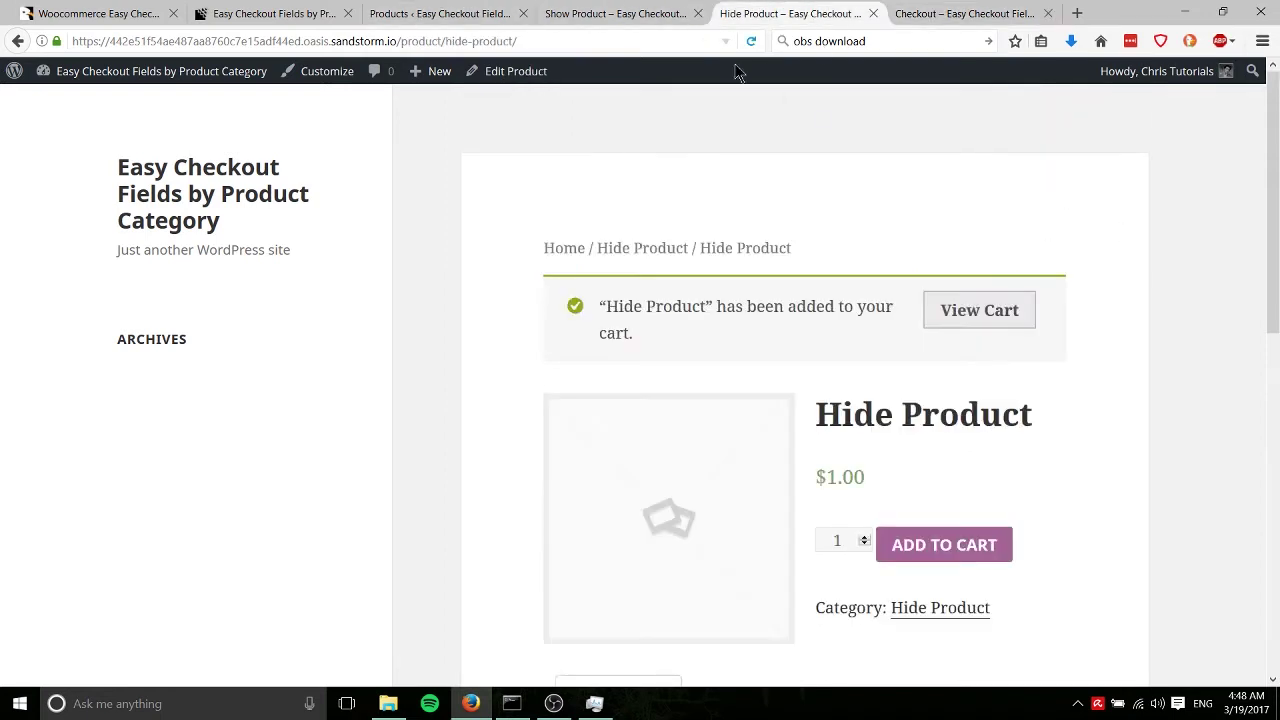
click(595, 10)
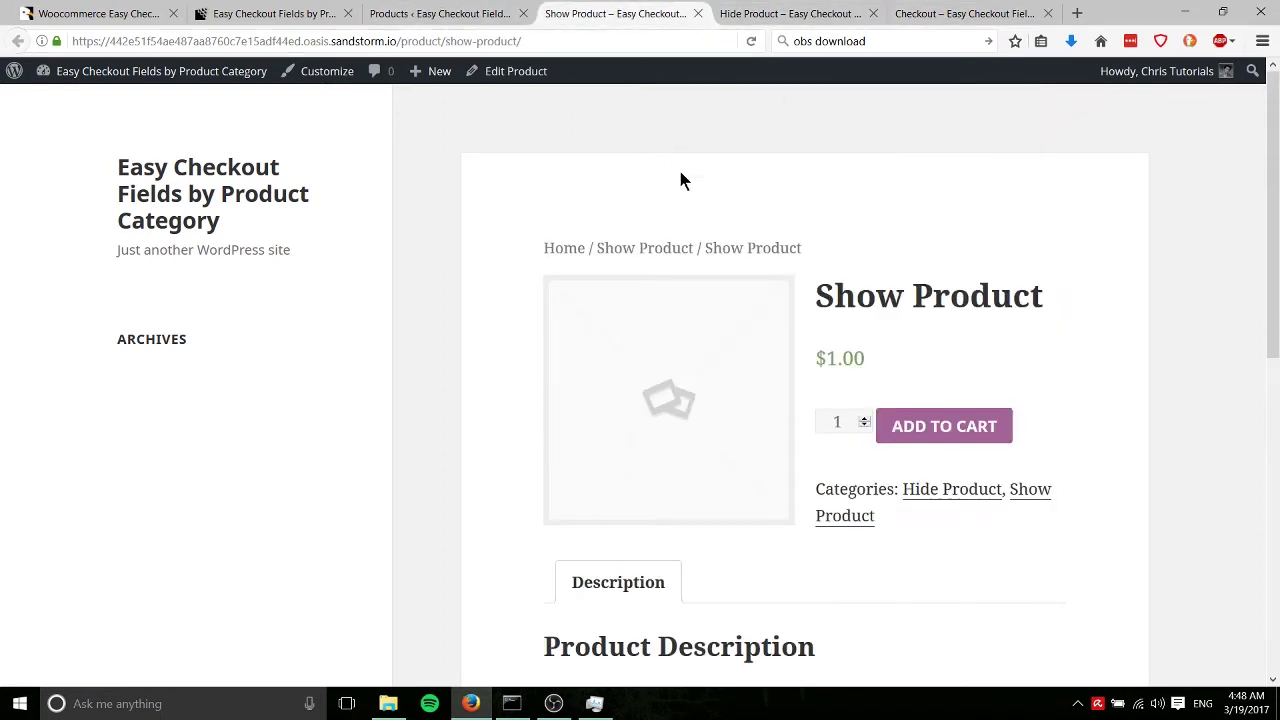
scroll(1115, 316, down, 2)
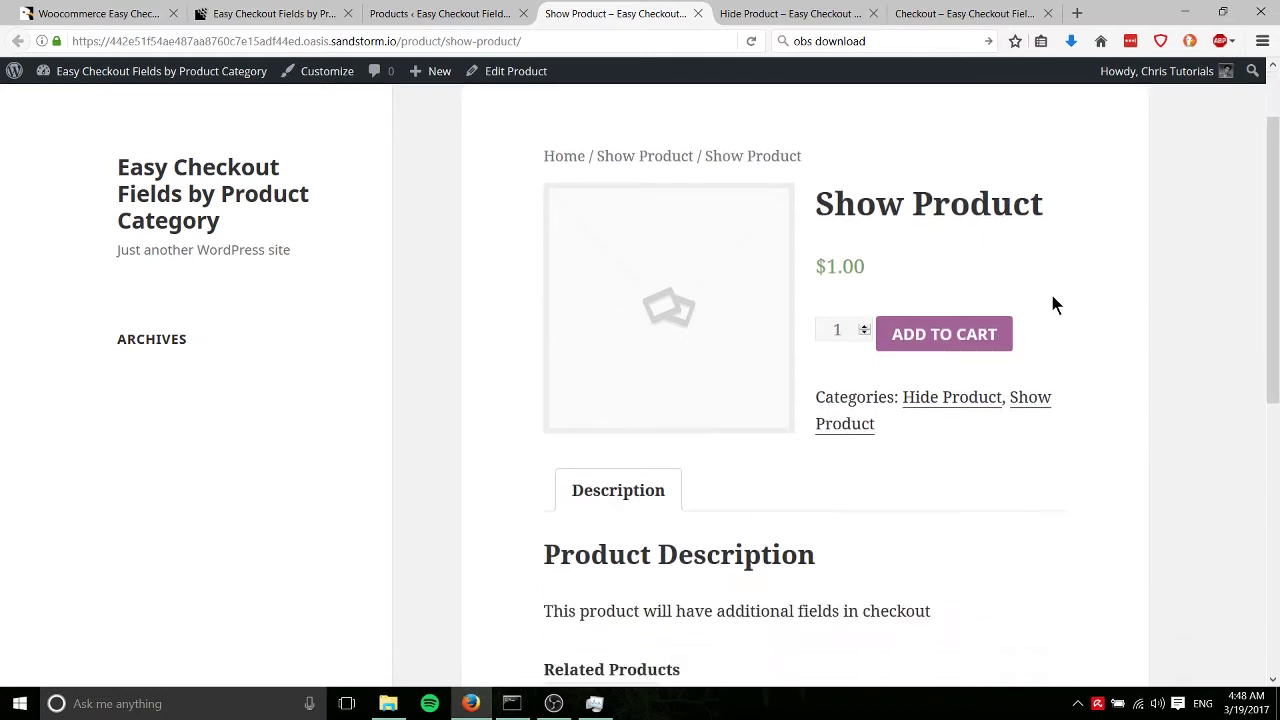
drag(545, 520, 926, 519)
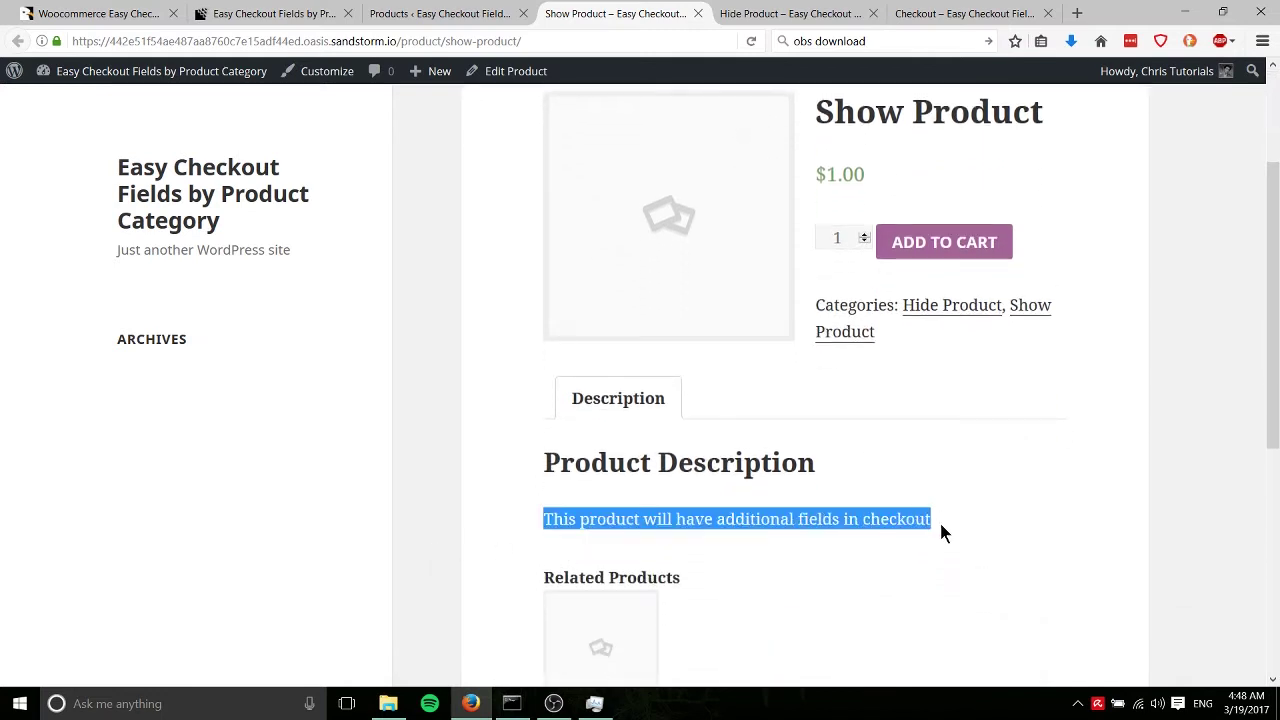
scroll(1071, 549, up, 2)
scroll(1070, 544, down, 1)
click(972, 276)
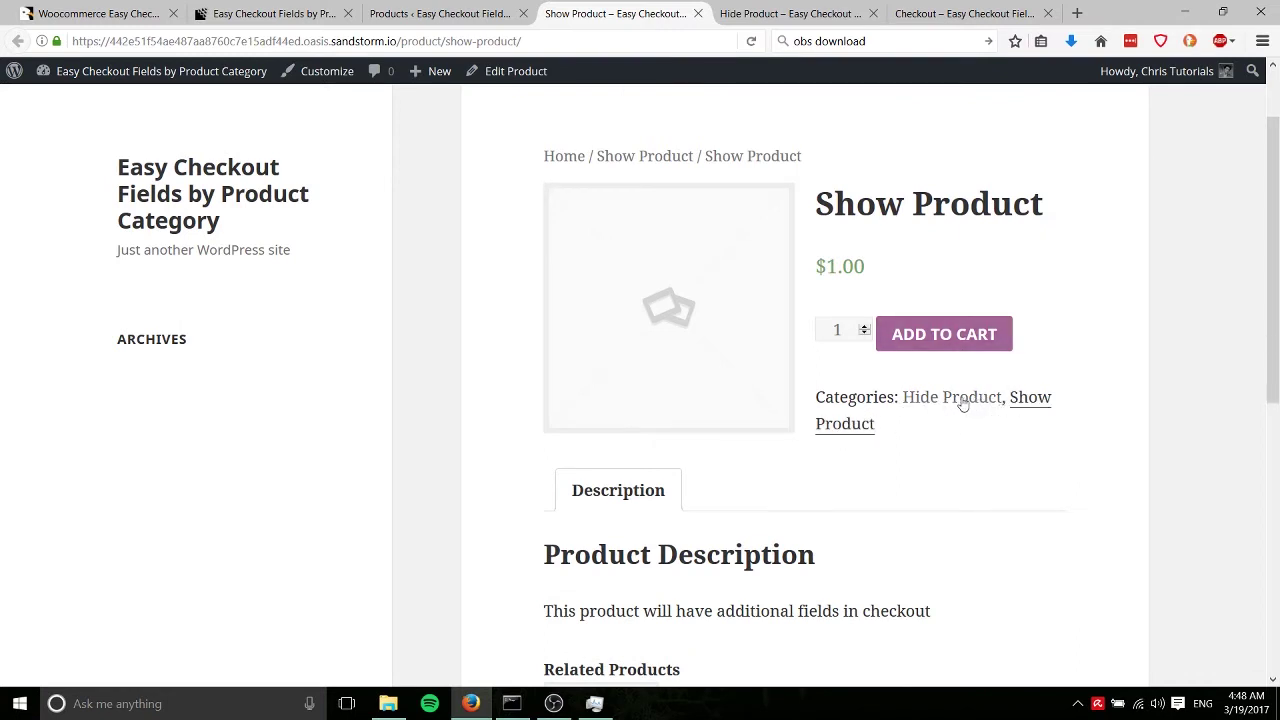
- Review the category and description on the Hide Product page
click(842, 12)
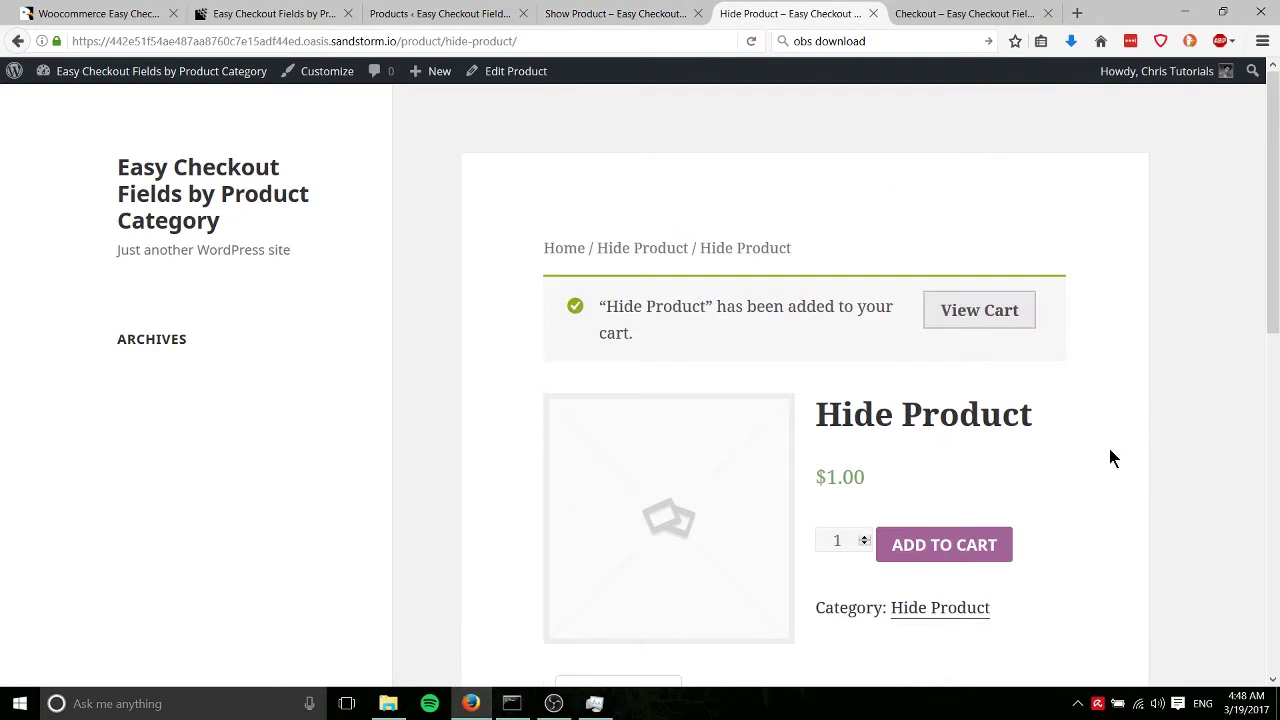
scroll(954, 314, down, 2)
scroll(585, 476, down, 5)
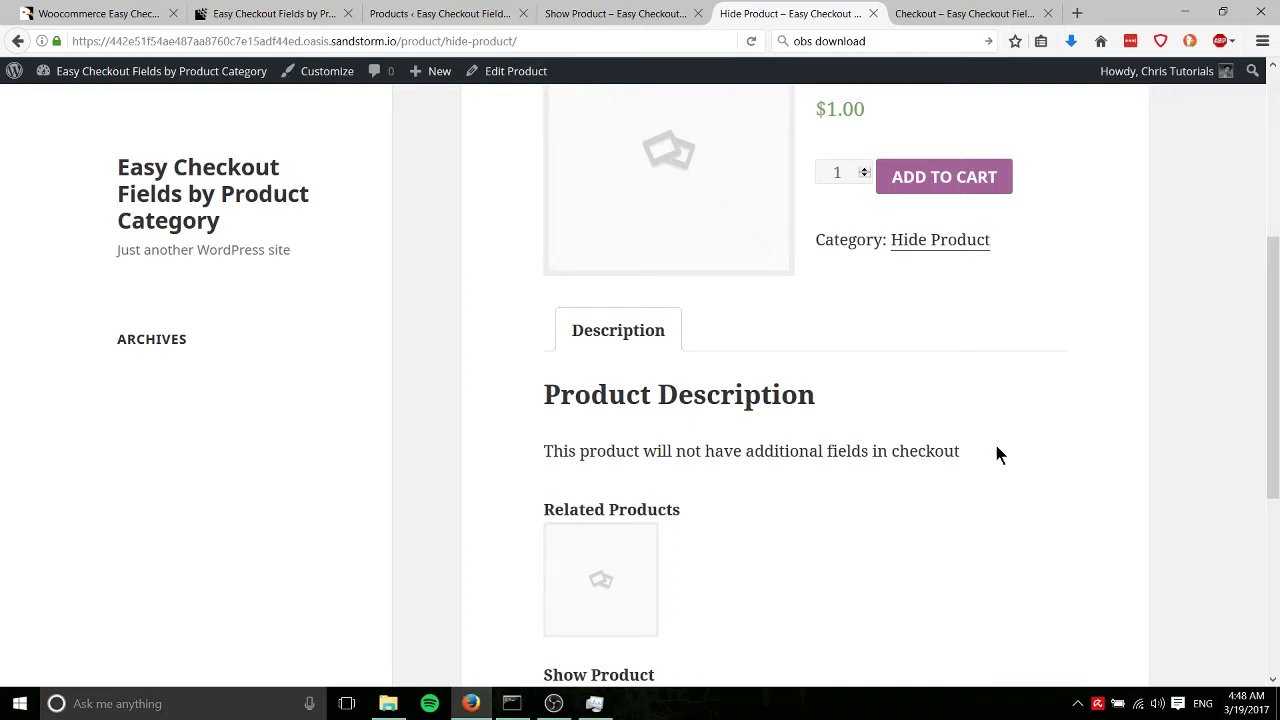
click(944, 176)
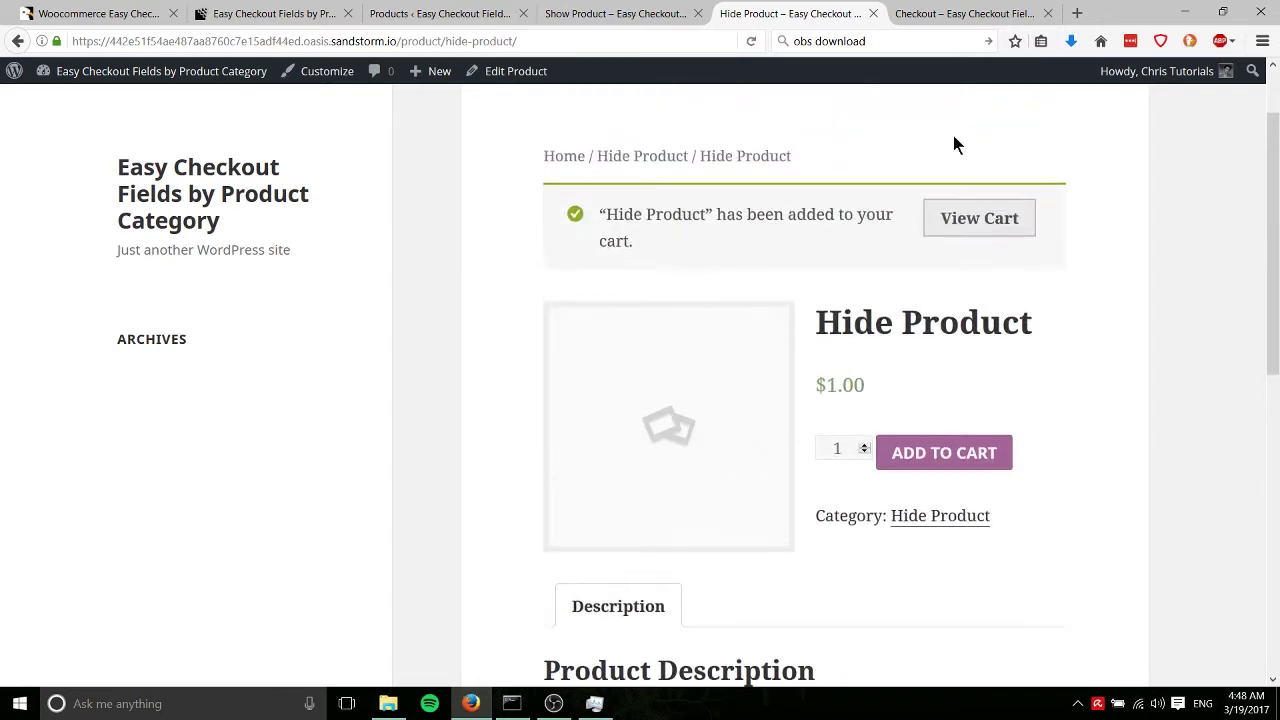
- Check the store's product list and open the Additional Fields section of the WooCommerce checkout fields settings
click(432, 14)
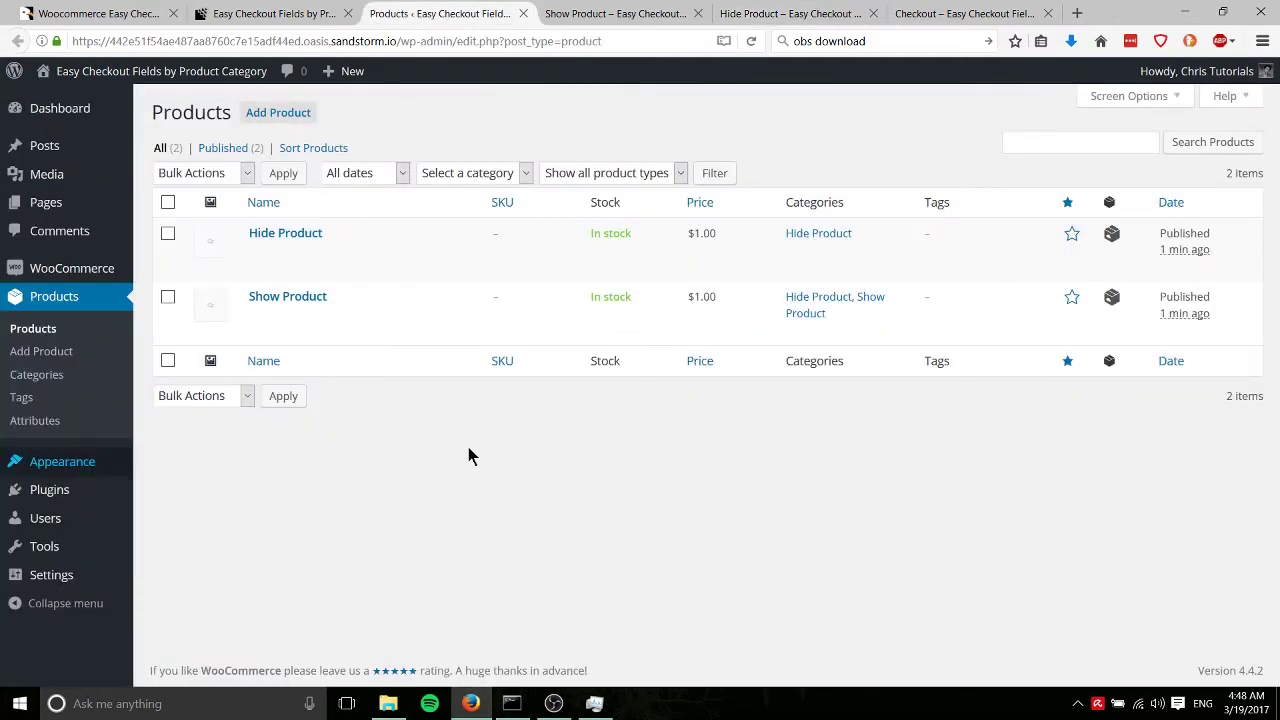
click(287, 14)
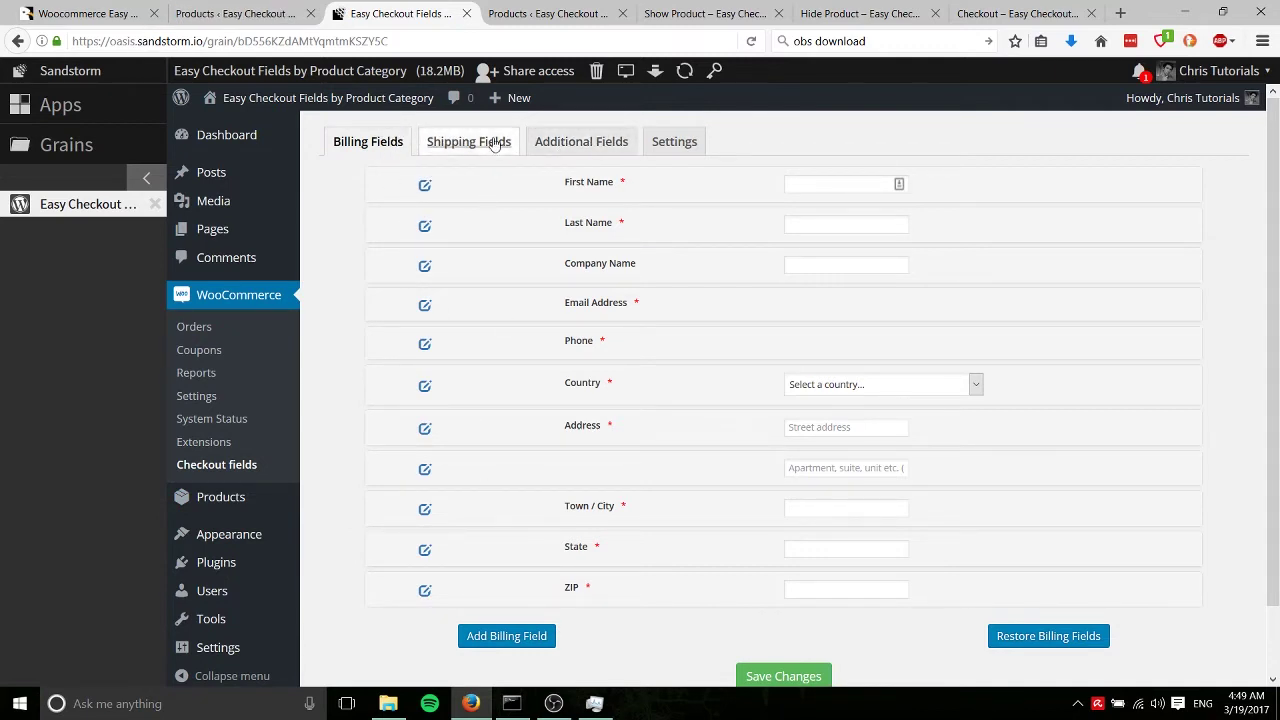
click(578, 143)
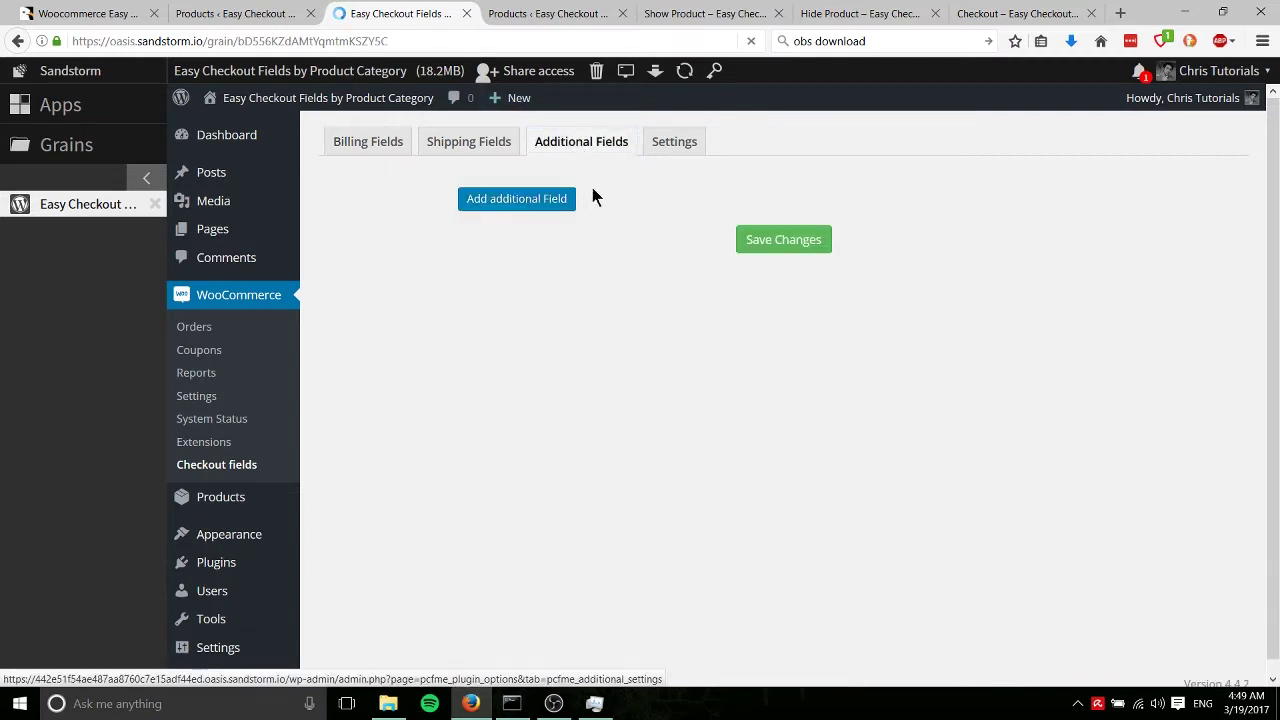
- Check the category assignments of Show Product in its quick edit form, keeping Hide Product and Show Product selected
click(245, 12)
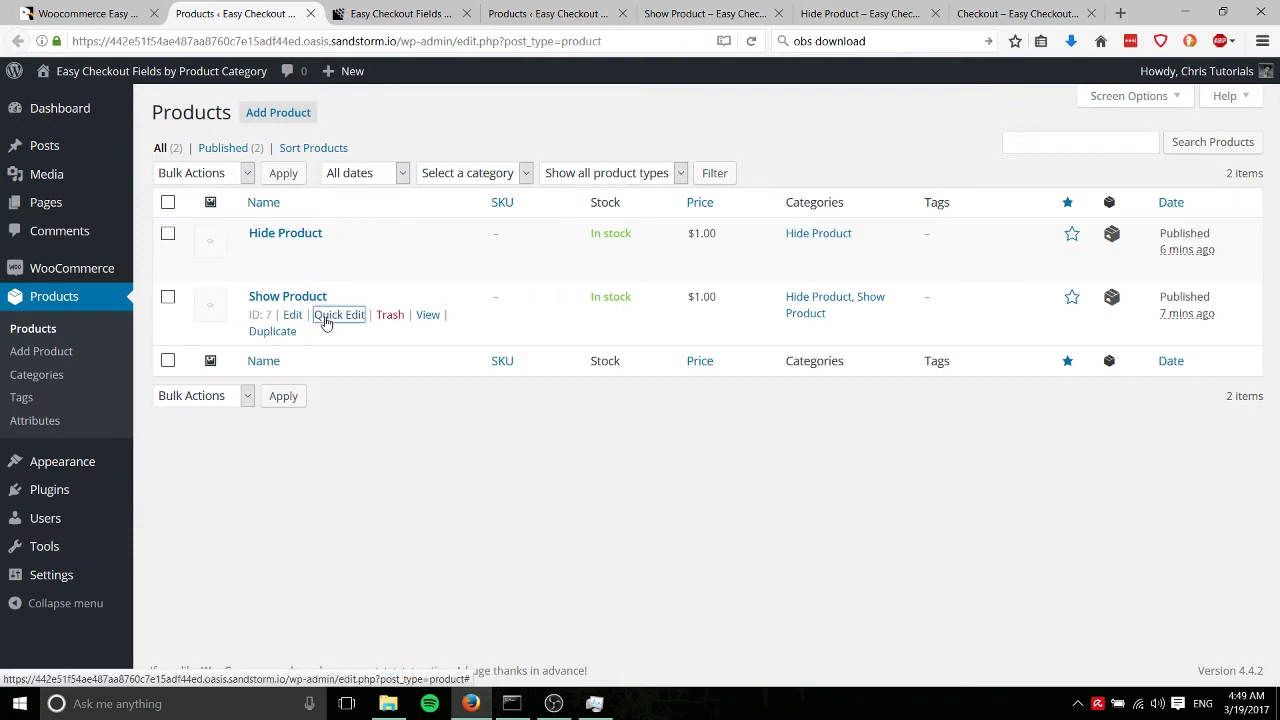
click(333, 315)
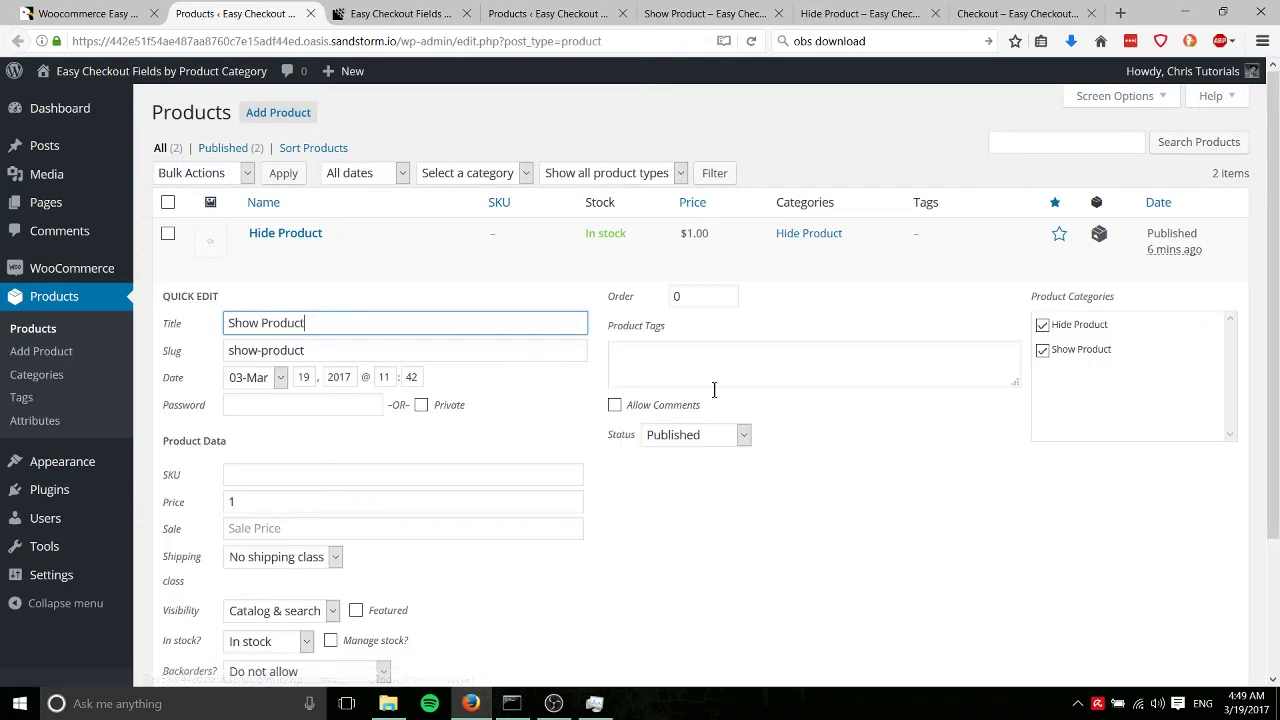
click(1043, 329)
click(1043, 329)
scroll(967, 449, down, 3)
click(1210, 536)
- Add an additional checkout field and set its field type to Text
click(398, 12)
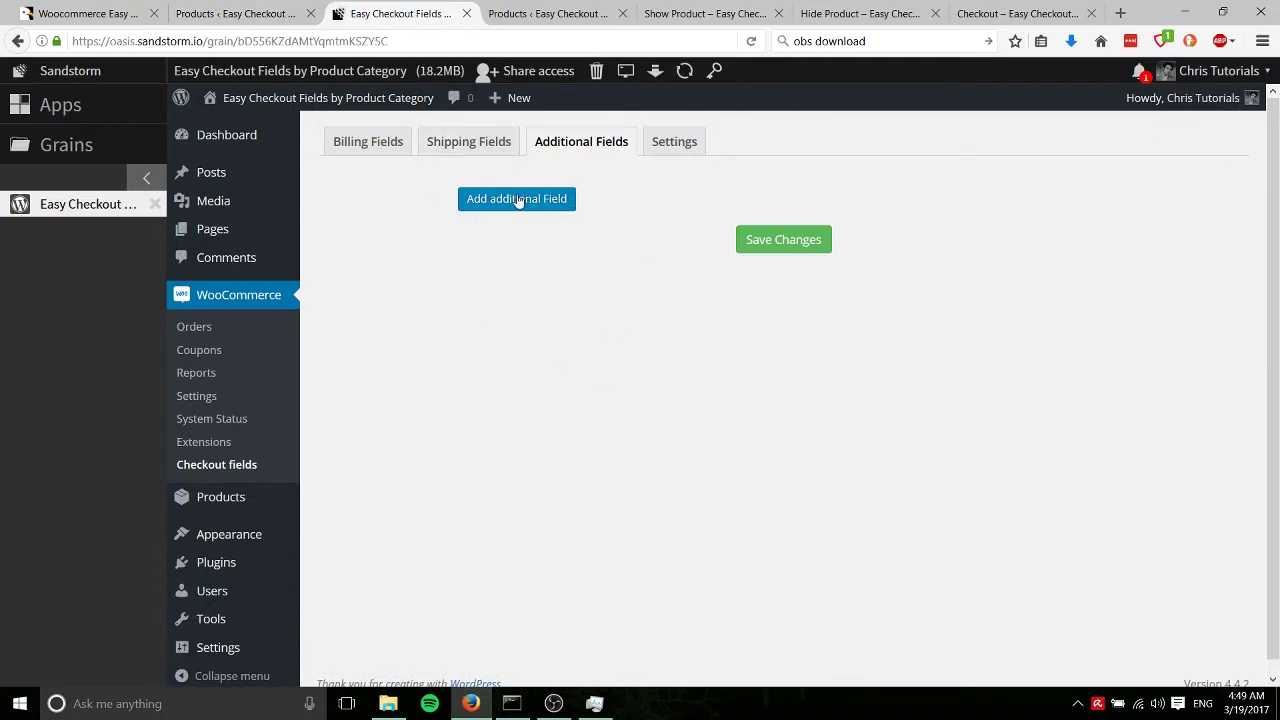
click(528, 207)
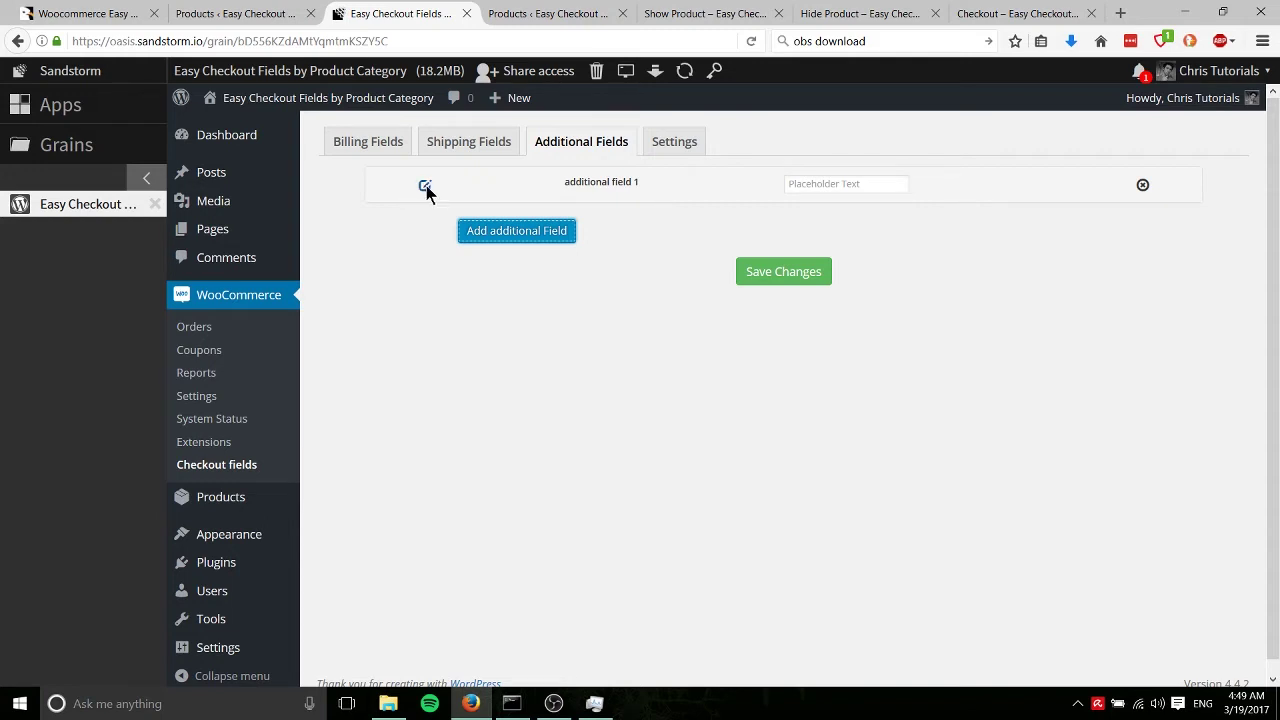
click(424, 185)
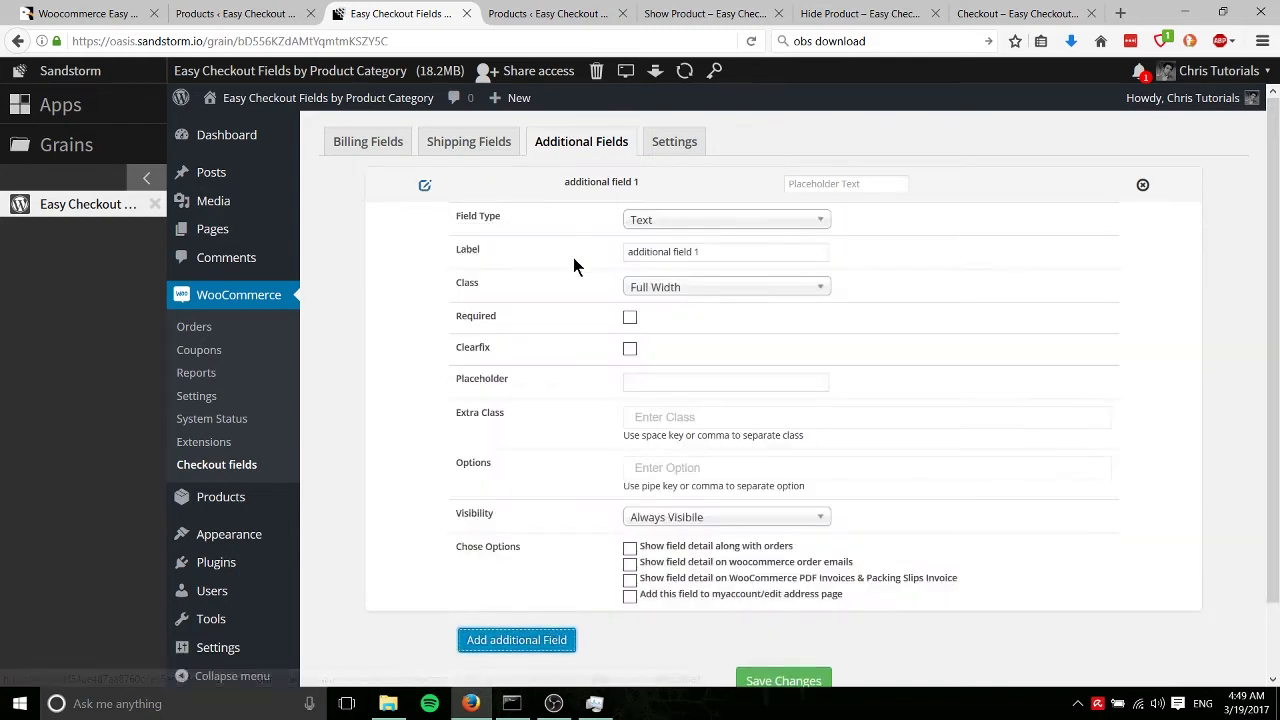
click(630, 220)
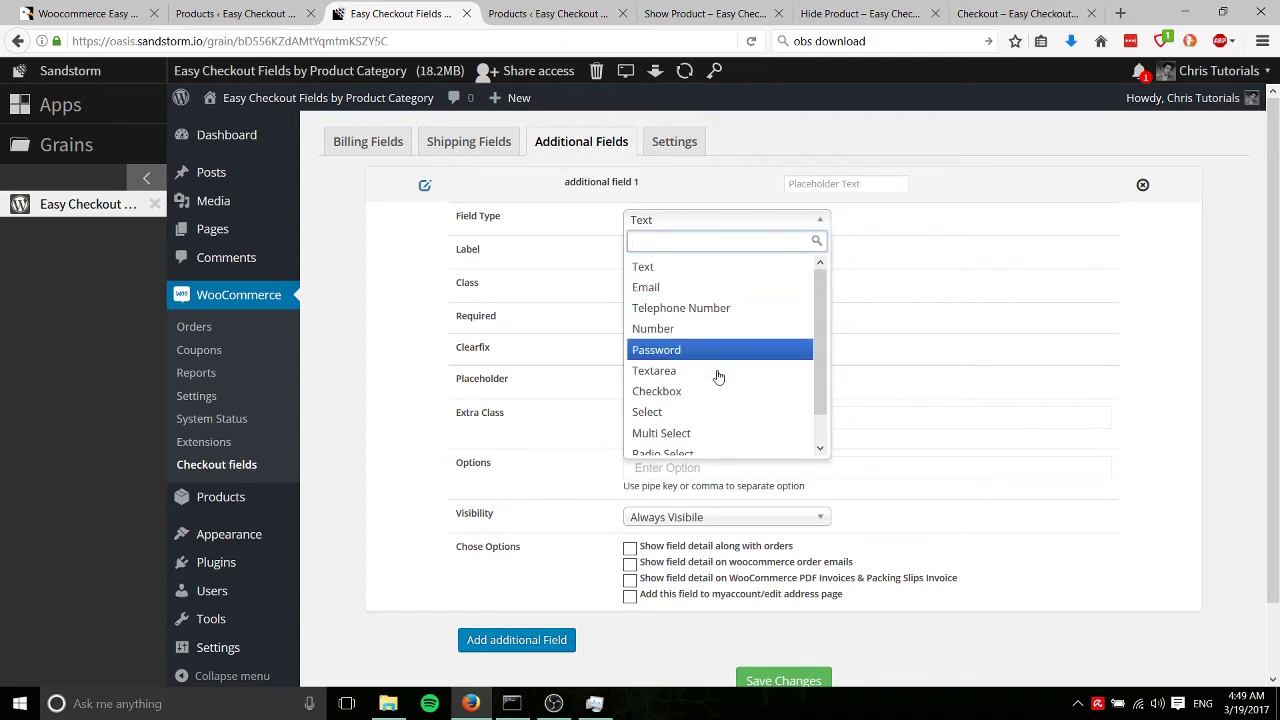
scroll(712, 423, down, 1)
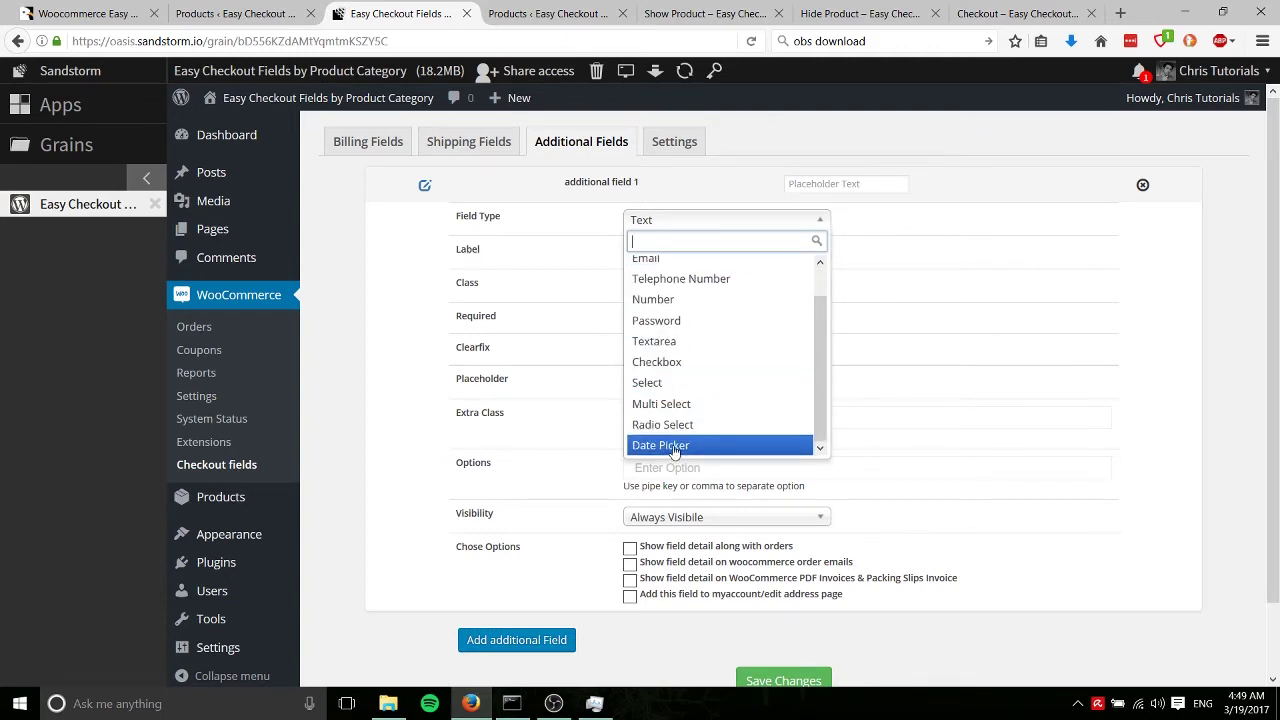
scroll(714, 290, up, 1)
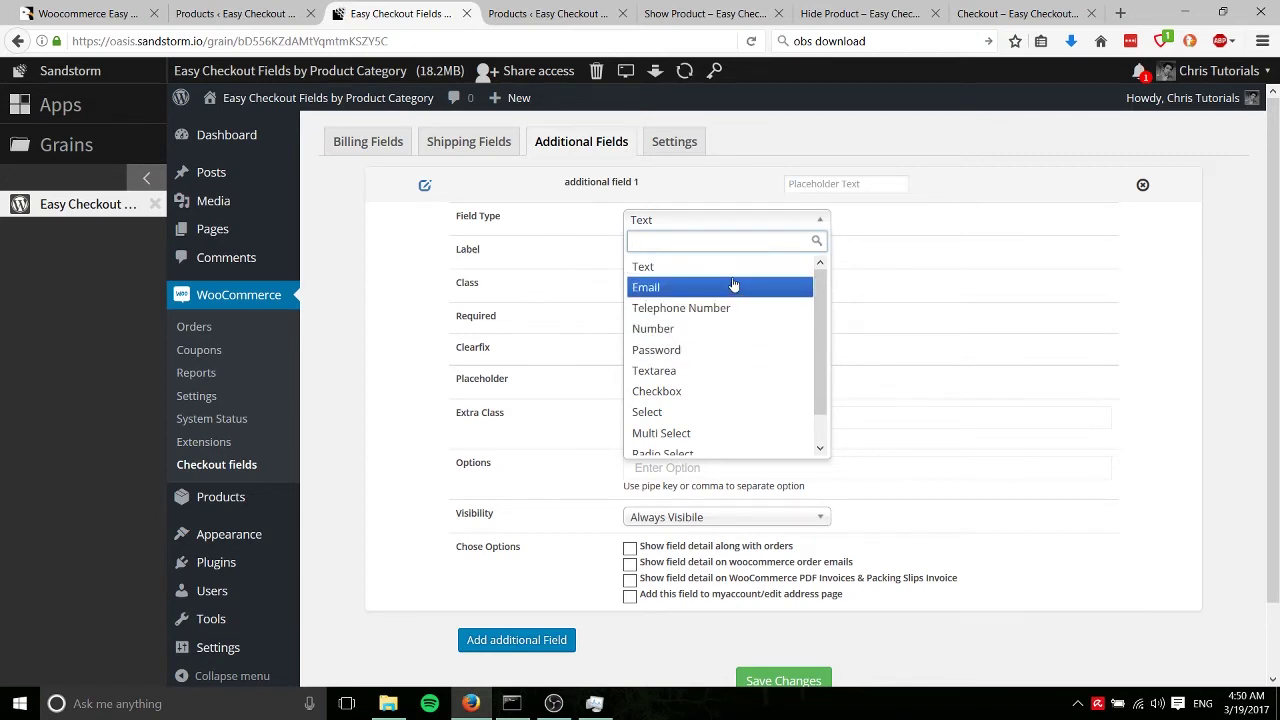
click(645, 266)
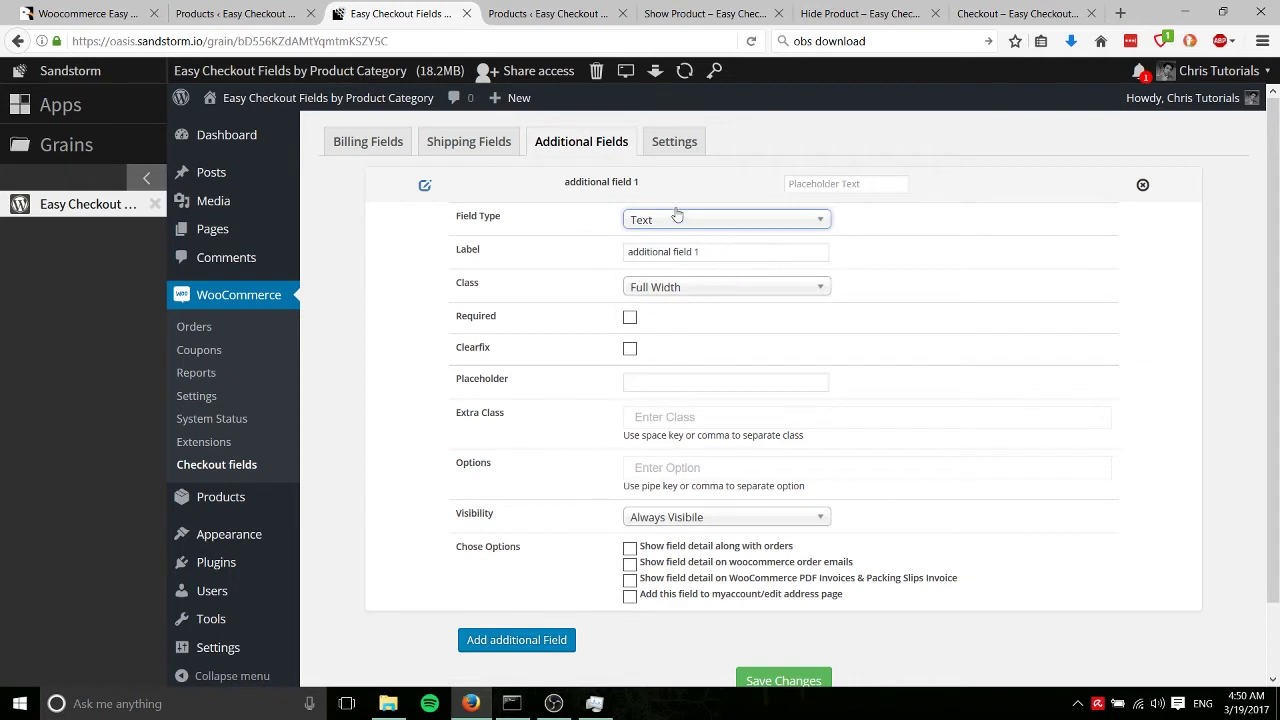
- Change the new additional field's label to Team Name
drag(721, 252, 482, 257)
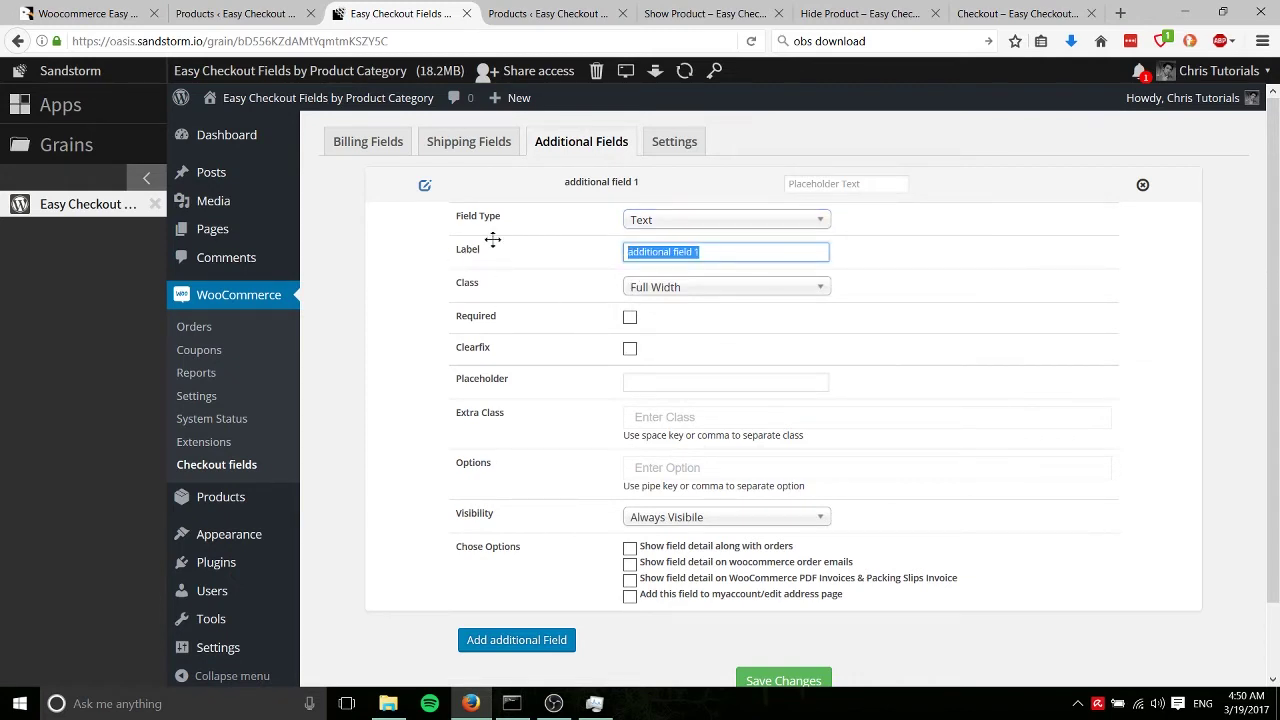
key(BackSpace)
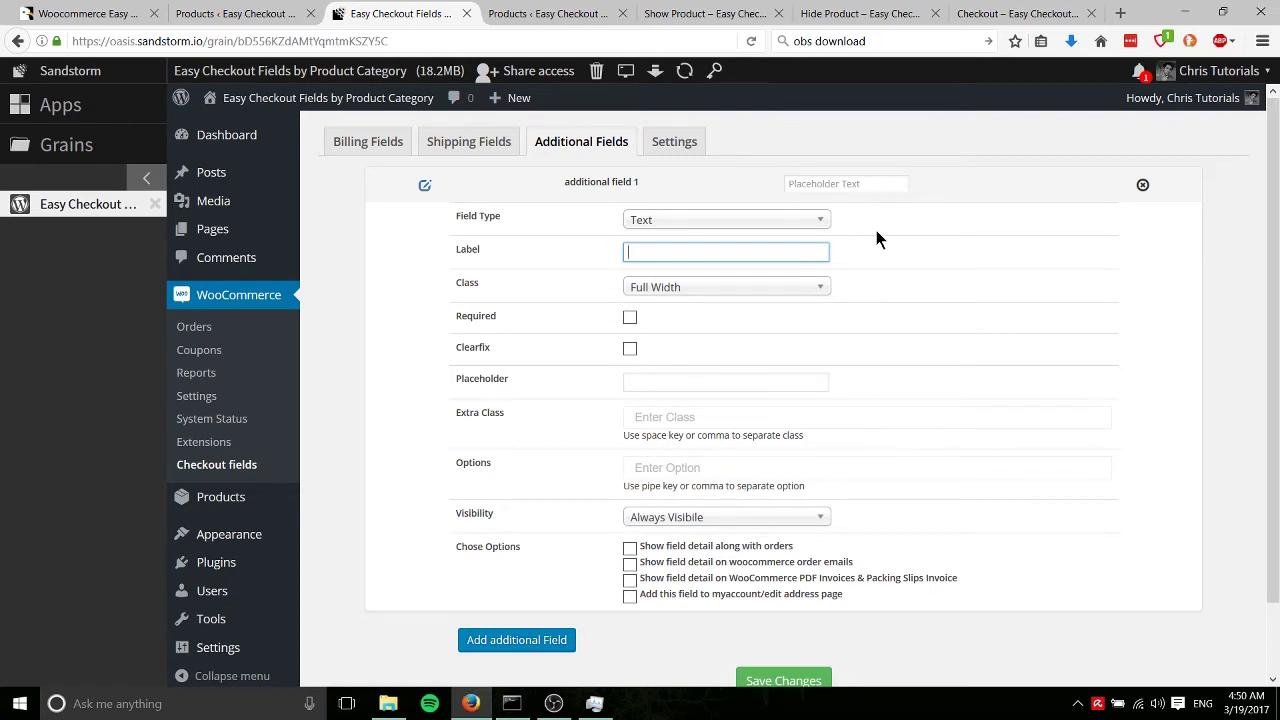
text(Team Name)
- Set the Team Name field's visibility to Conditional - Category Specific and choose the Show Product category
scroll(605, 505, down, 2)
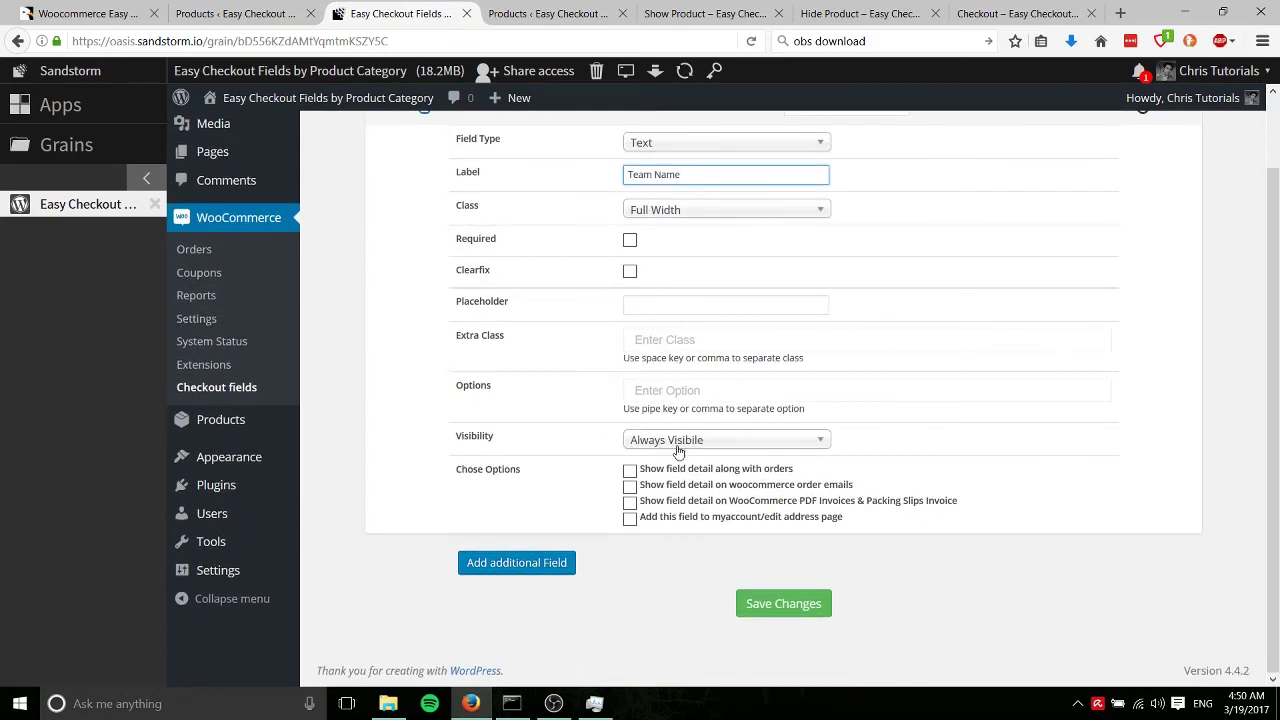
scroll(675, 449, up, 2)
click(662, 516)
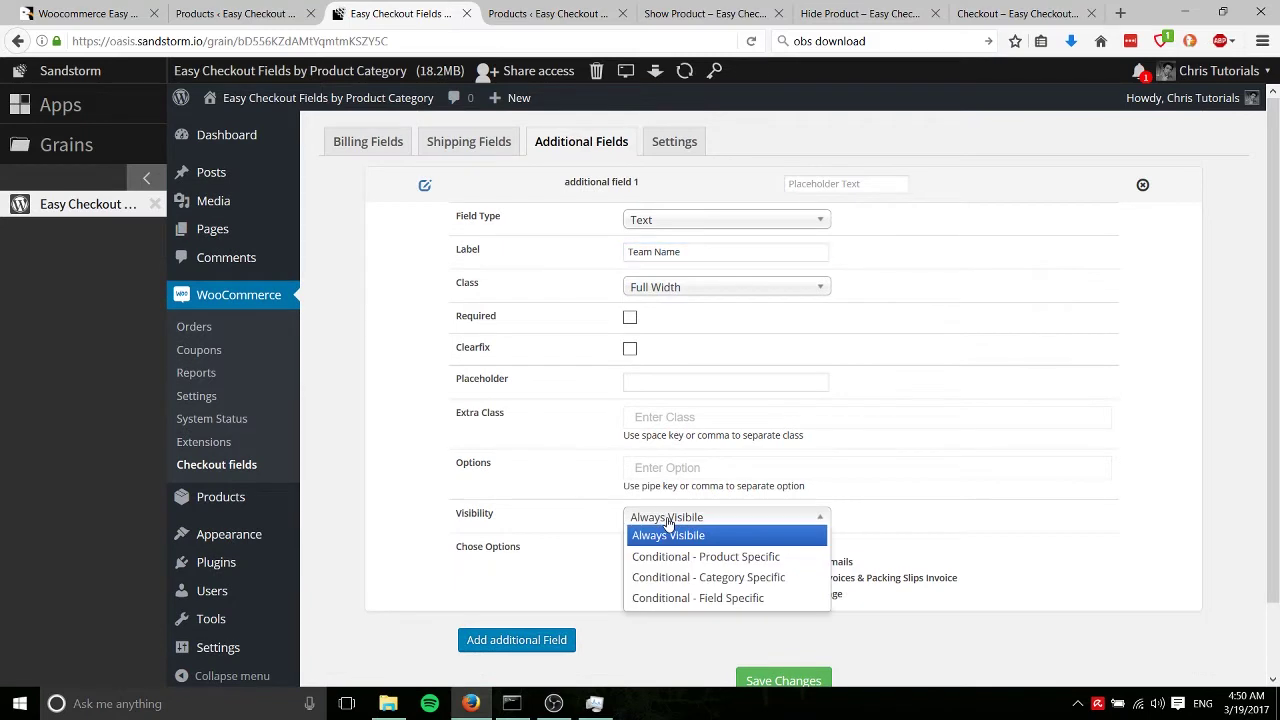
click(788, 580)
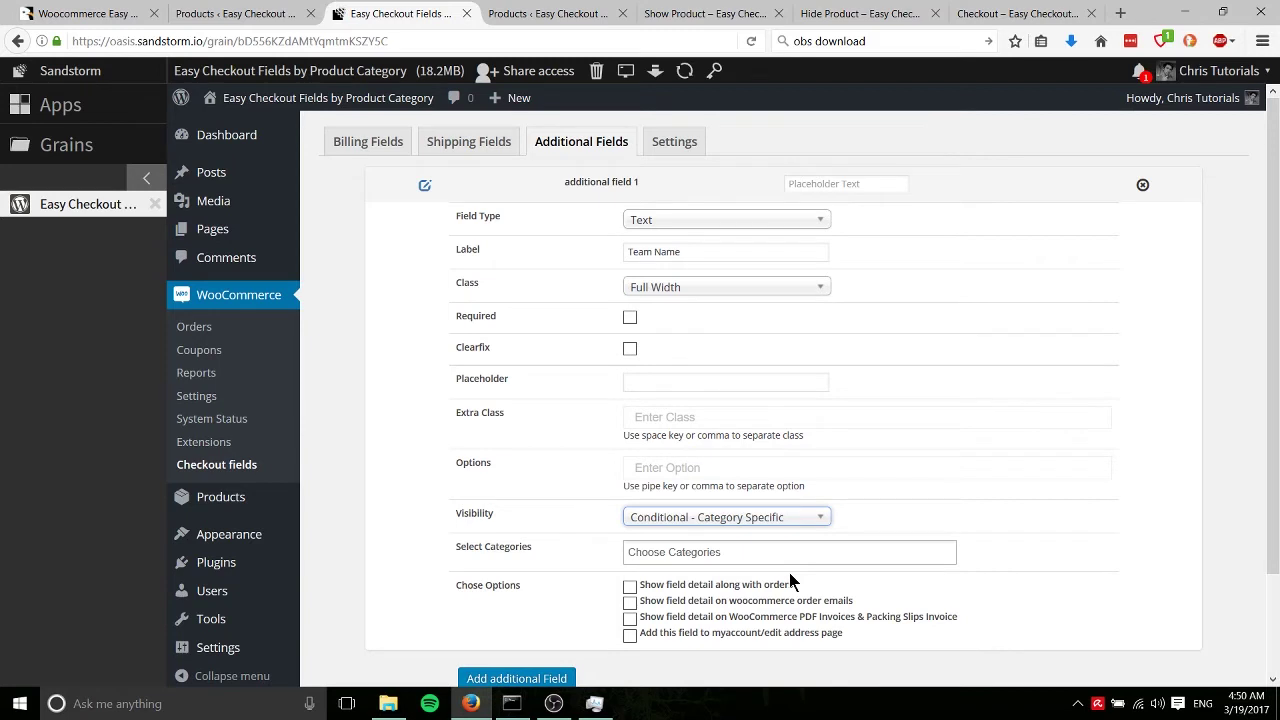
scroll(998, 470, down, 2)
click(637, 434)
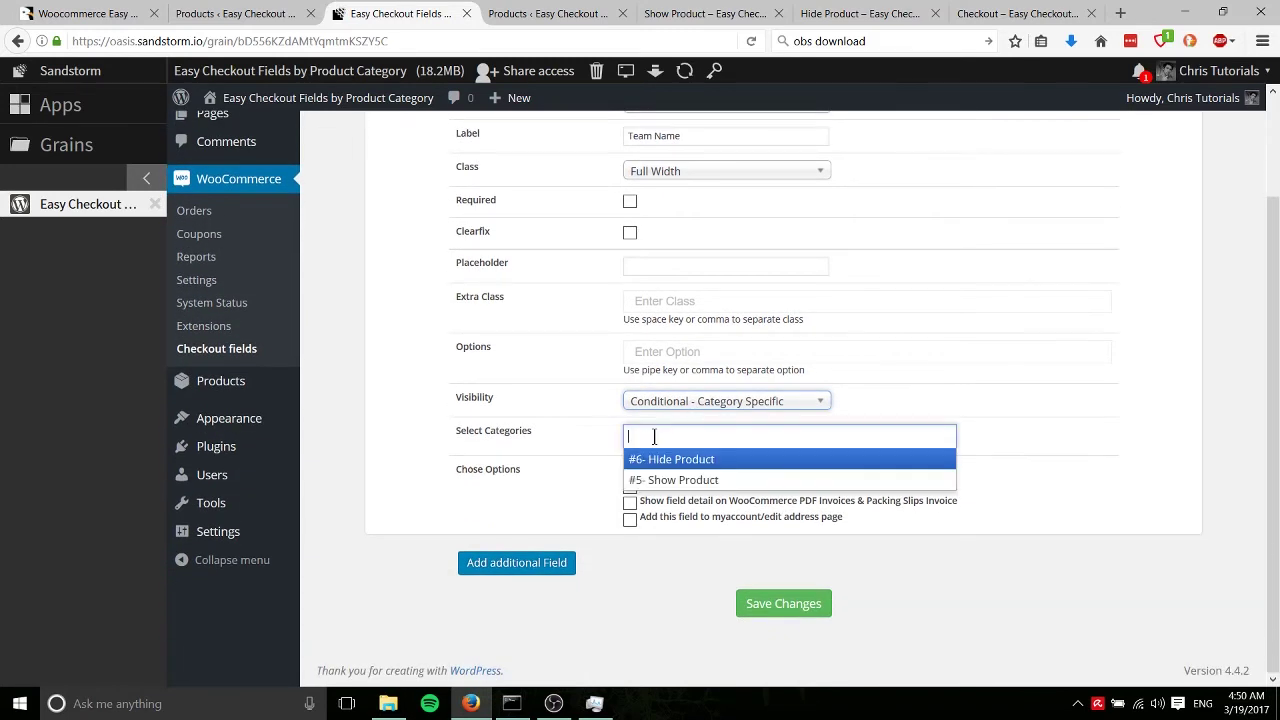
click(692, 482)
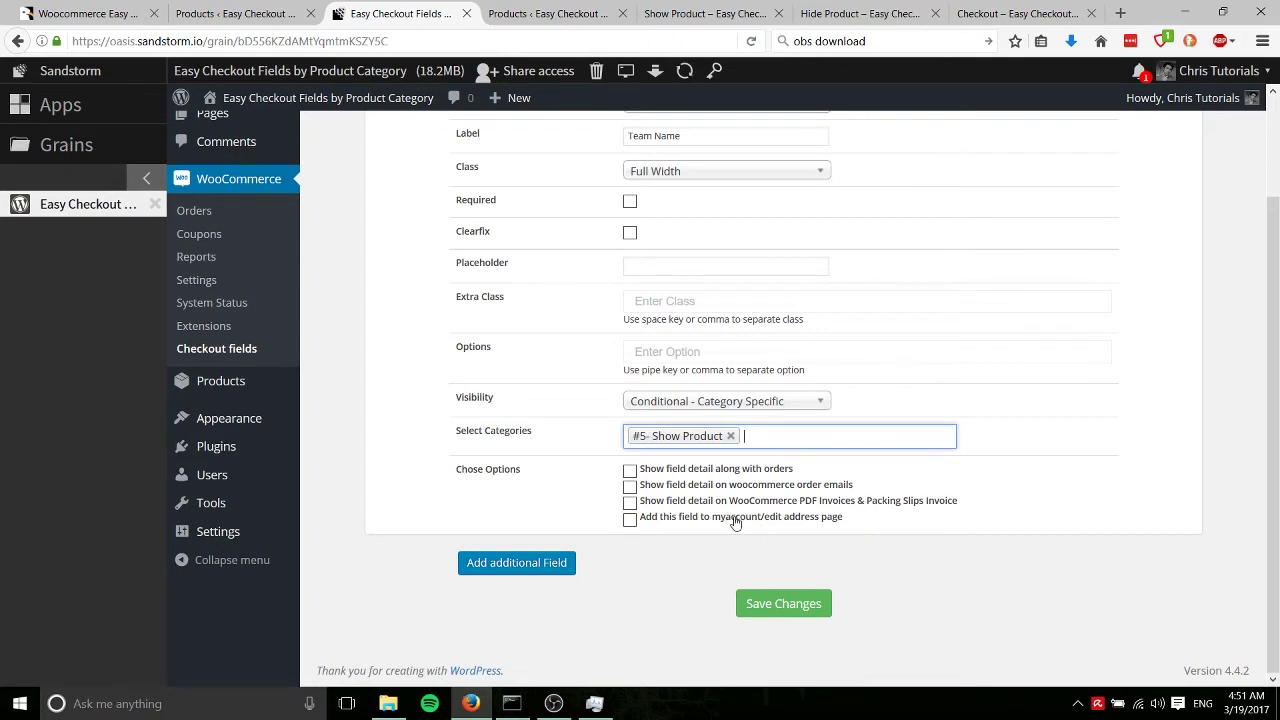
- Enable showing the Team Name field with orders, in order emails, on PDF invoices and packing slips, and on the my account/edit address page
click(630, 470)
click(630, 486)
click(630, 502)
click(630, 518)
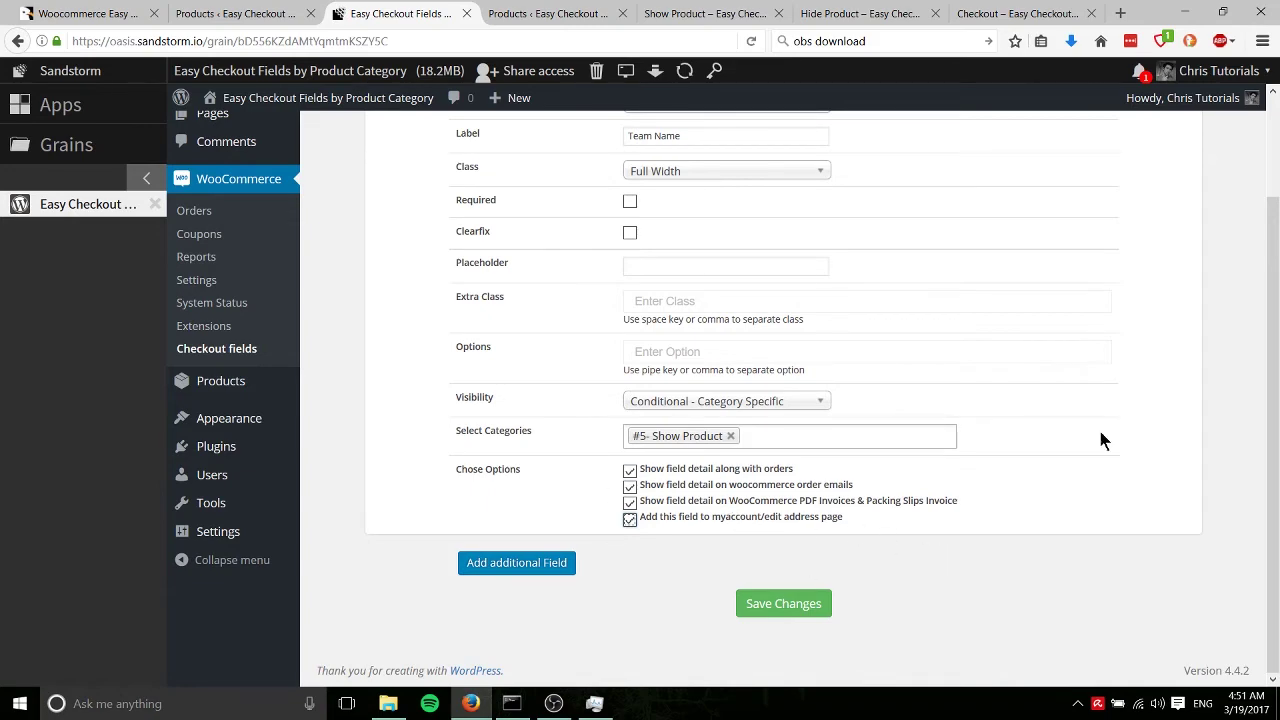
- Make the Team Name field required and save the additional checkout fields
scroll(690, 400, up, 2)
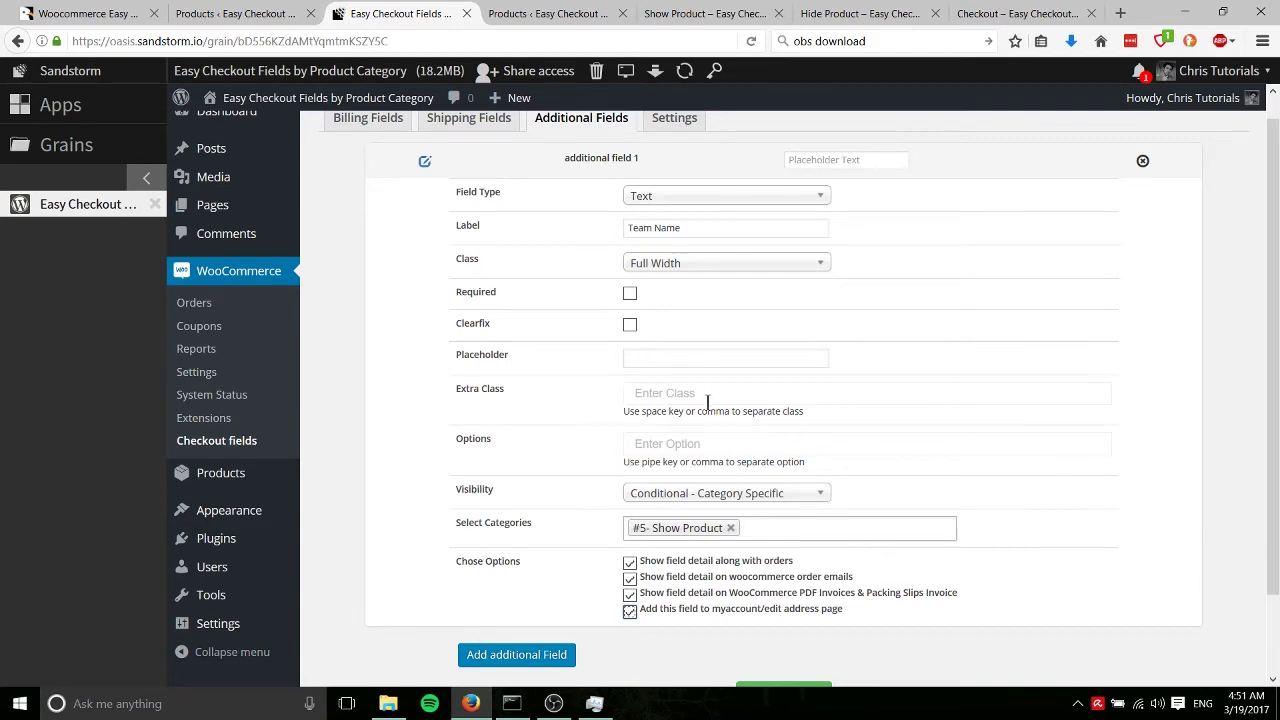
click(629, 293)
scroll(623, 316, down, 2)
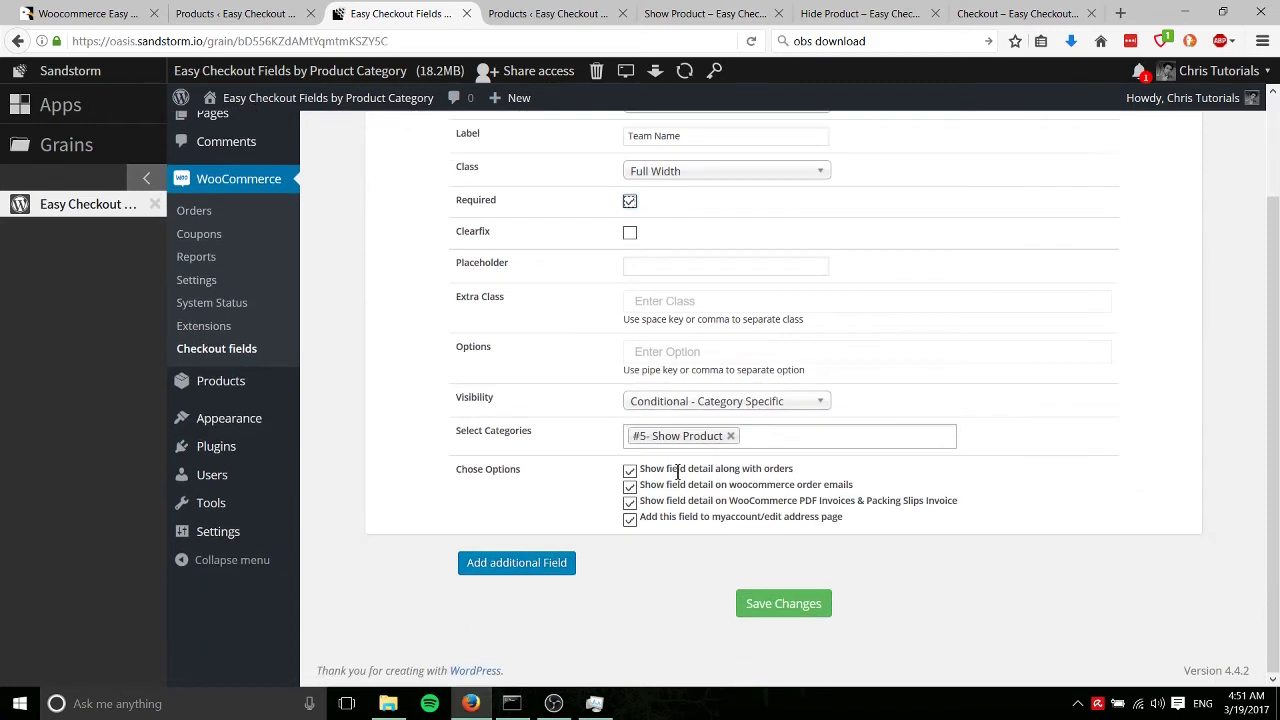
click(790, 605)
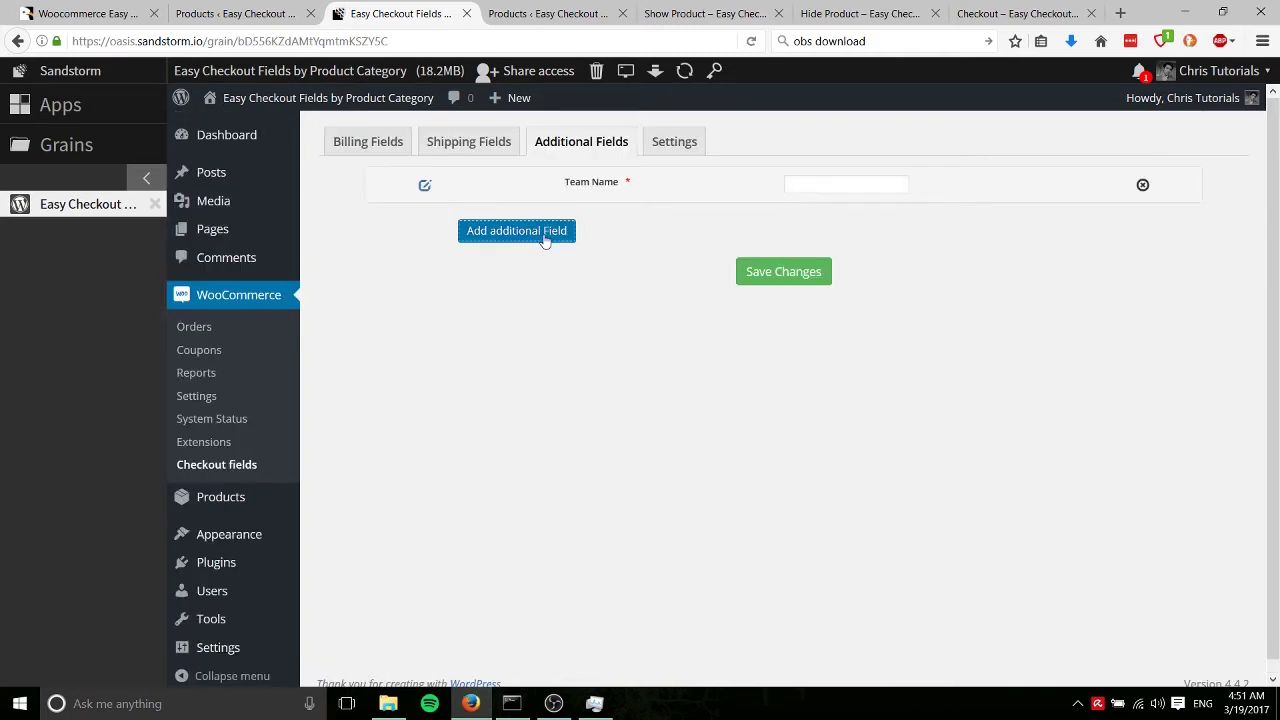
- Add a second additional checkout field and set its class to First Half
click(543, 235)
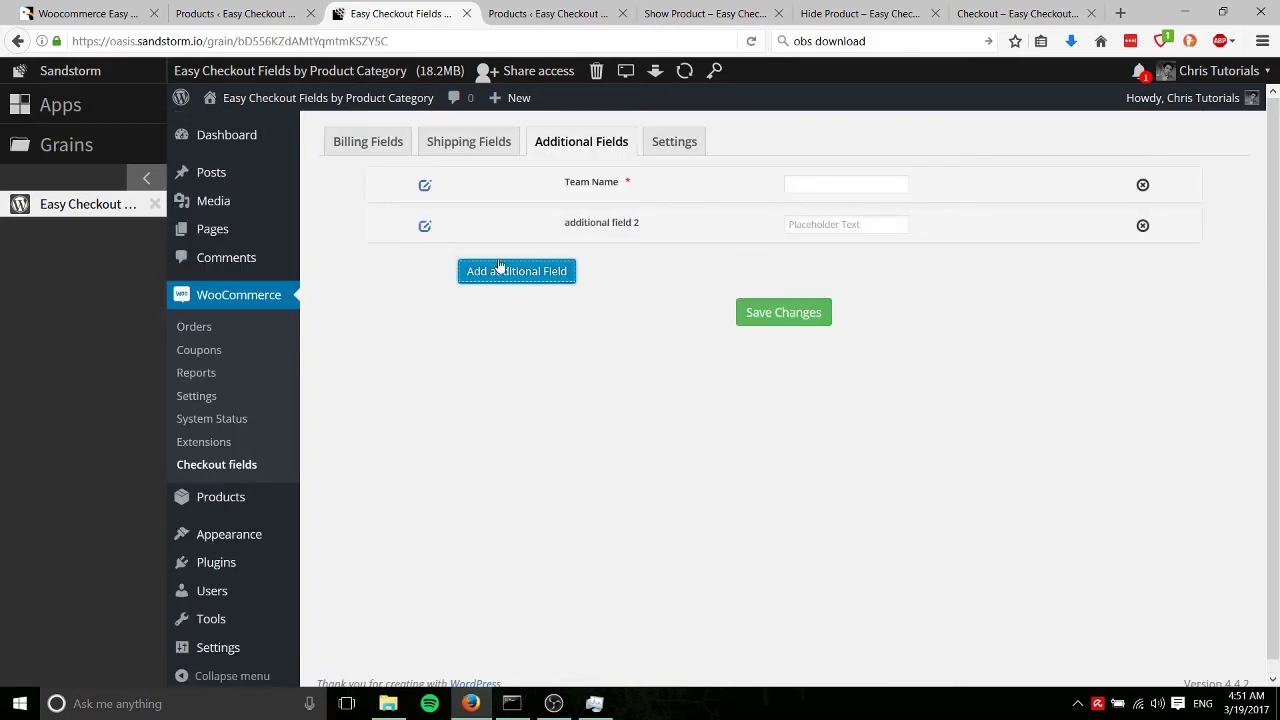
click(424, 226)
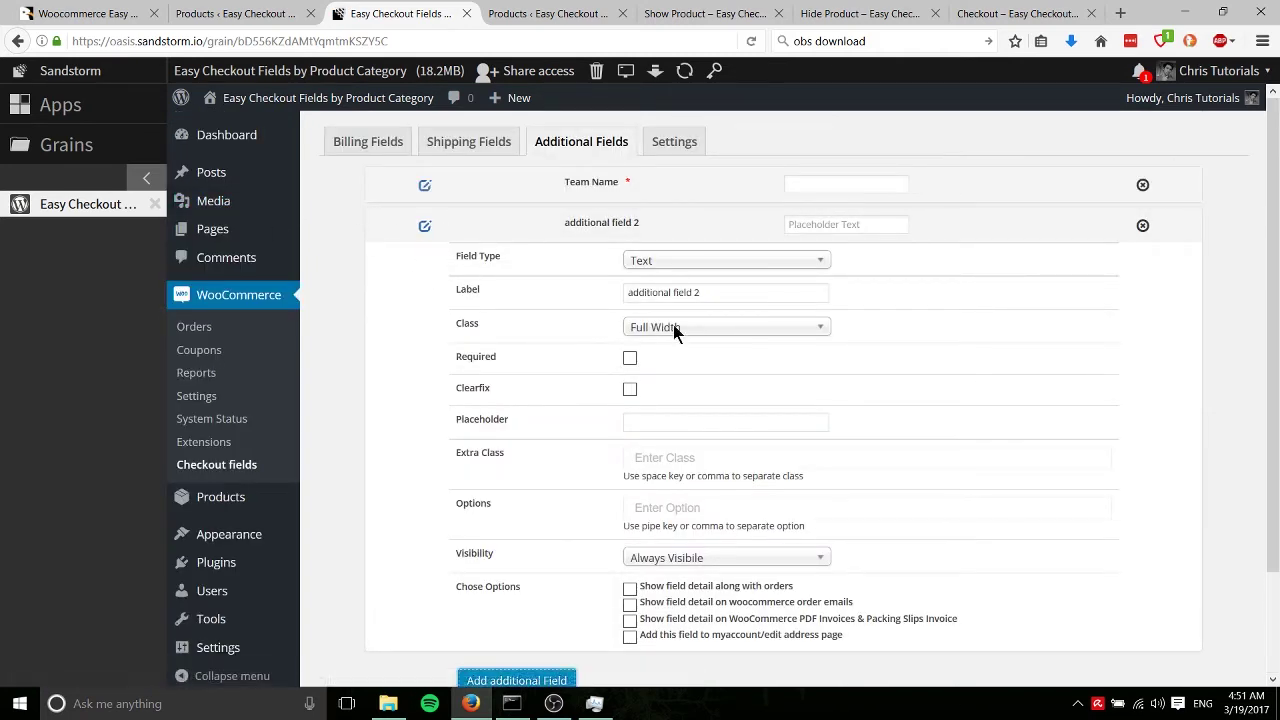
click(636, 327)
click(588, 334)
click(640, 327)
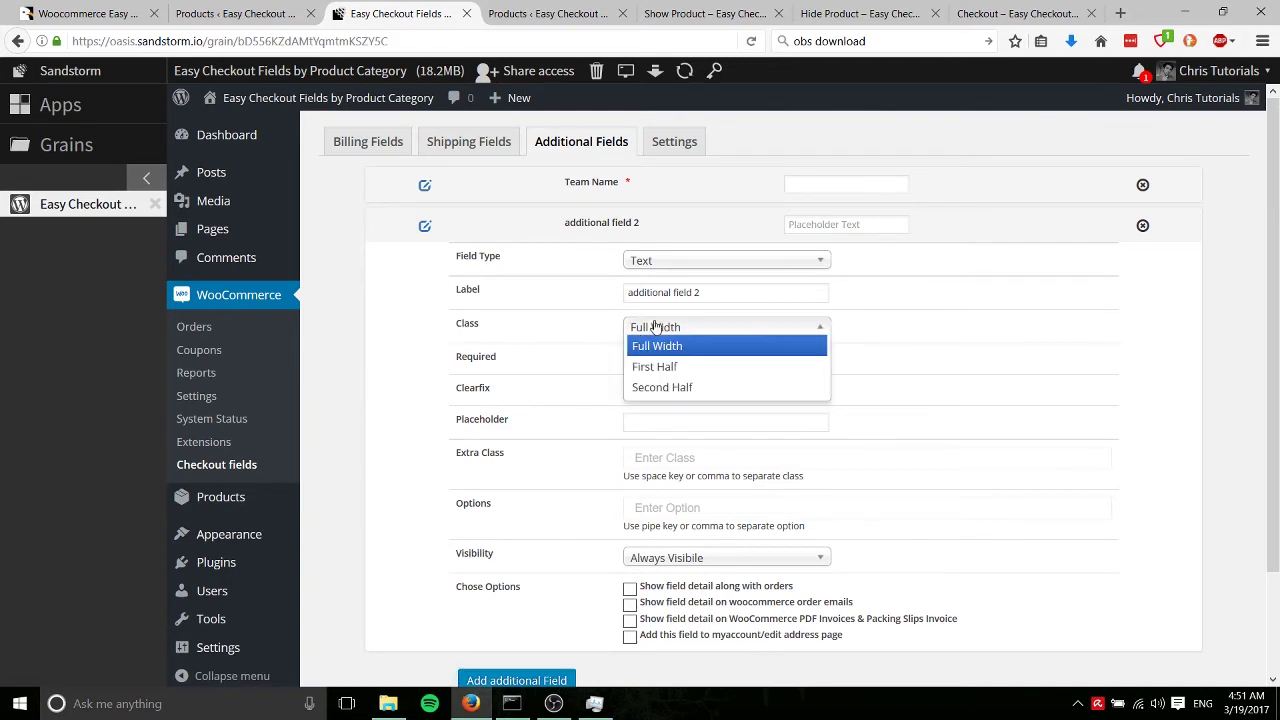
click(697, 370)
- Set the second additional field's type to Email and label it Email Address of Client
click(658, 264)
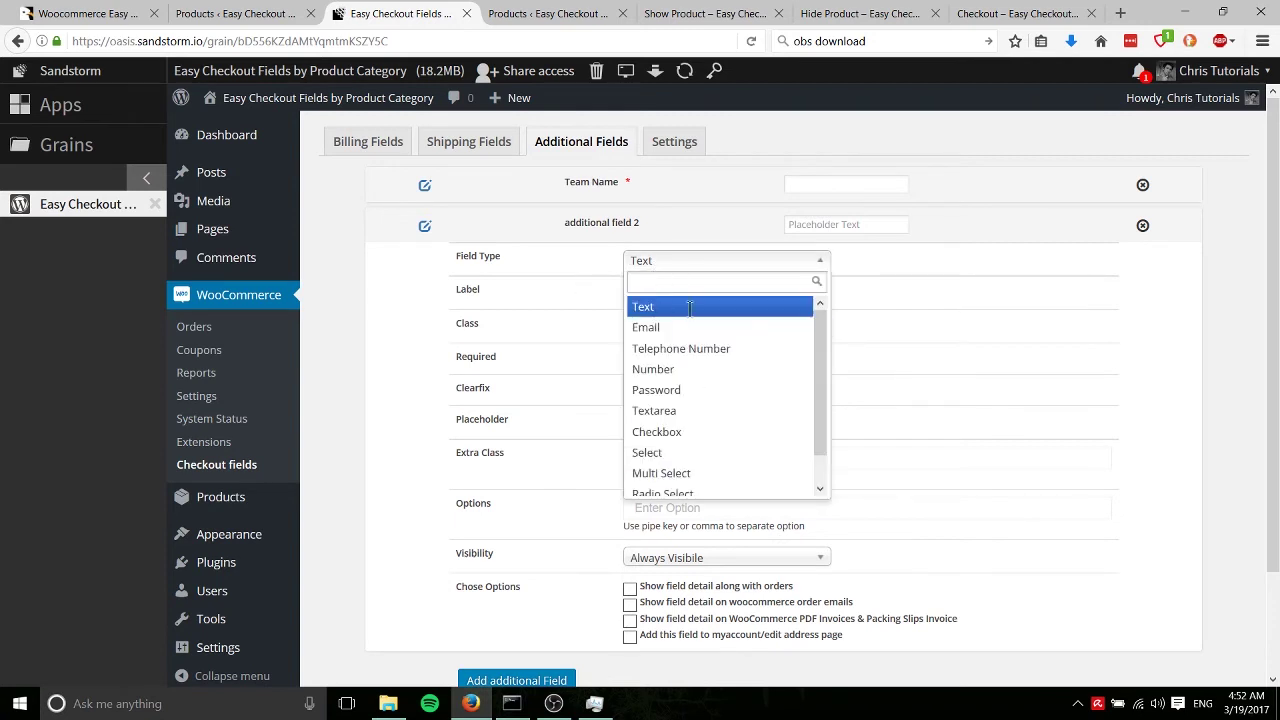
click(693, 333)
drag(714, 292, 586, 291)
text(Email Address of Client)
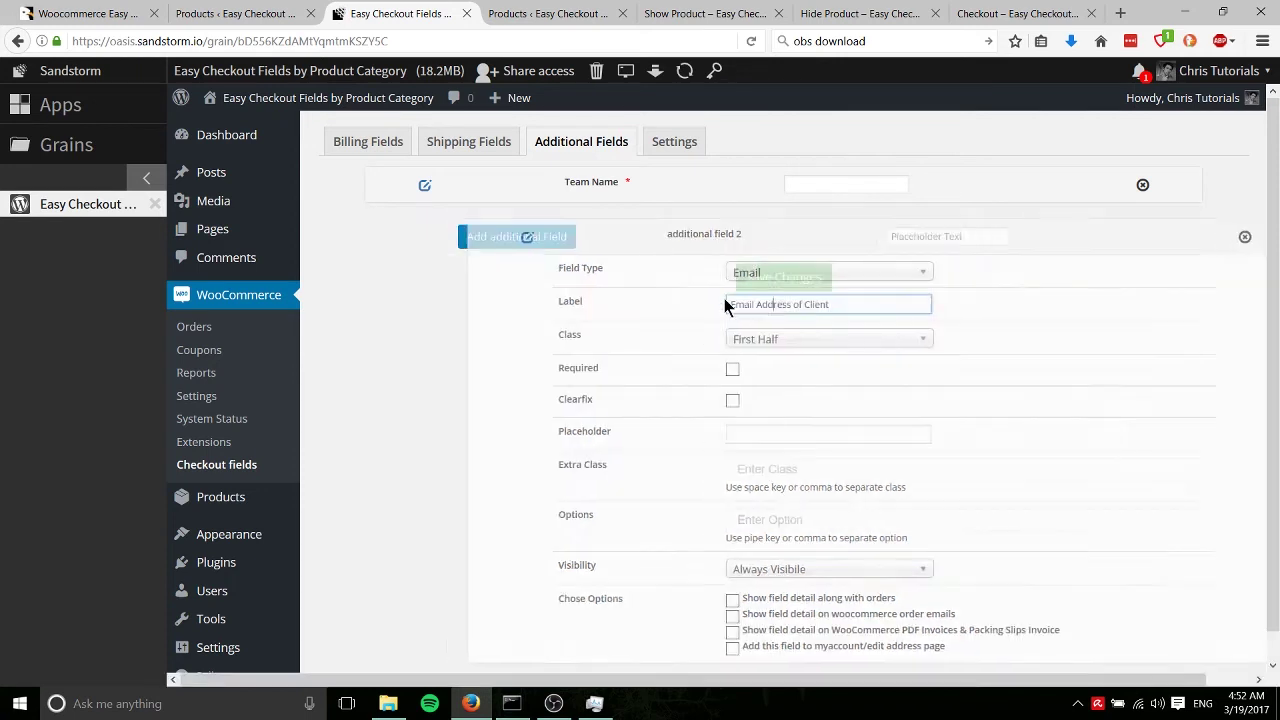
drag(730, 292, 613, 294)
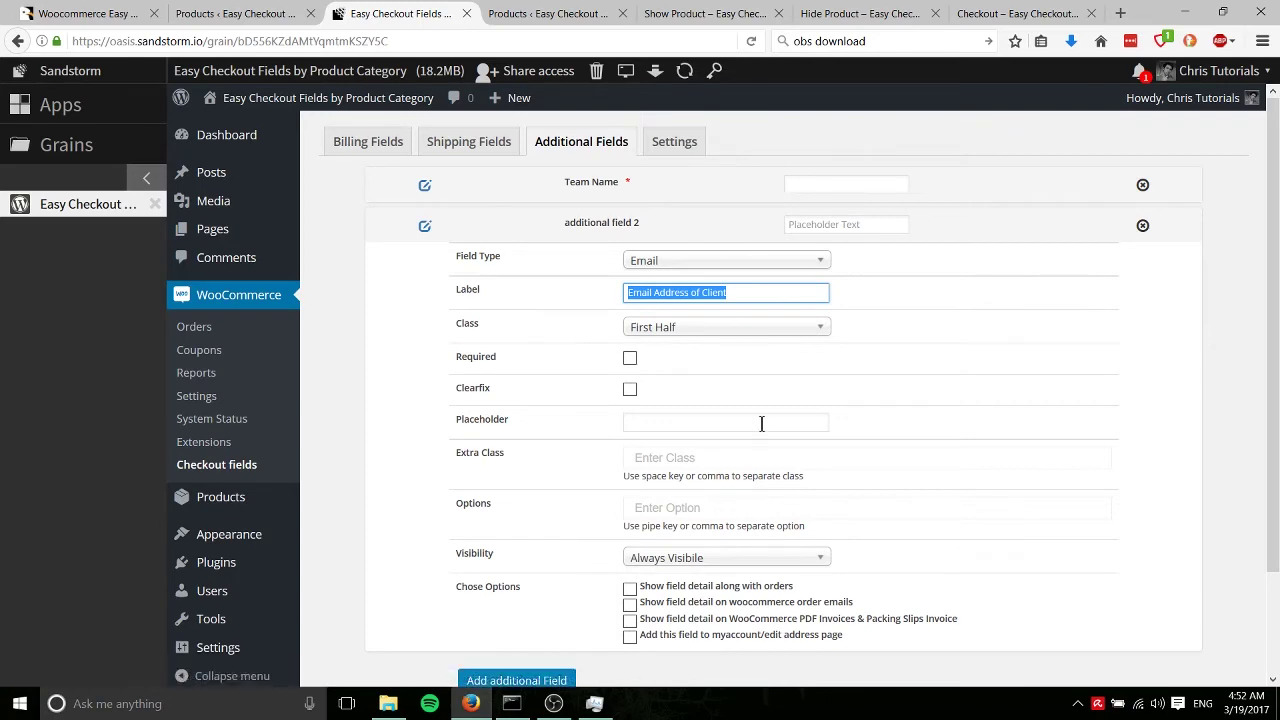
- Make the Email Address of Client field required and set its visibility to Conditional - Category Specific for the Show Product category
scroll(629, 257, down, 2)
click(630, 242)
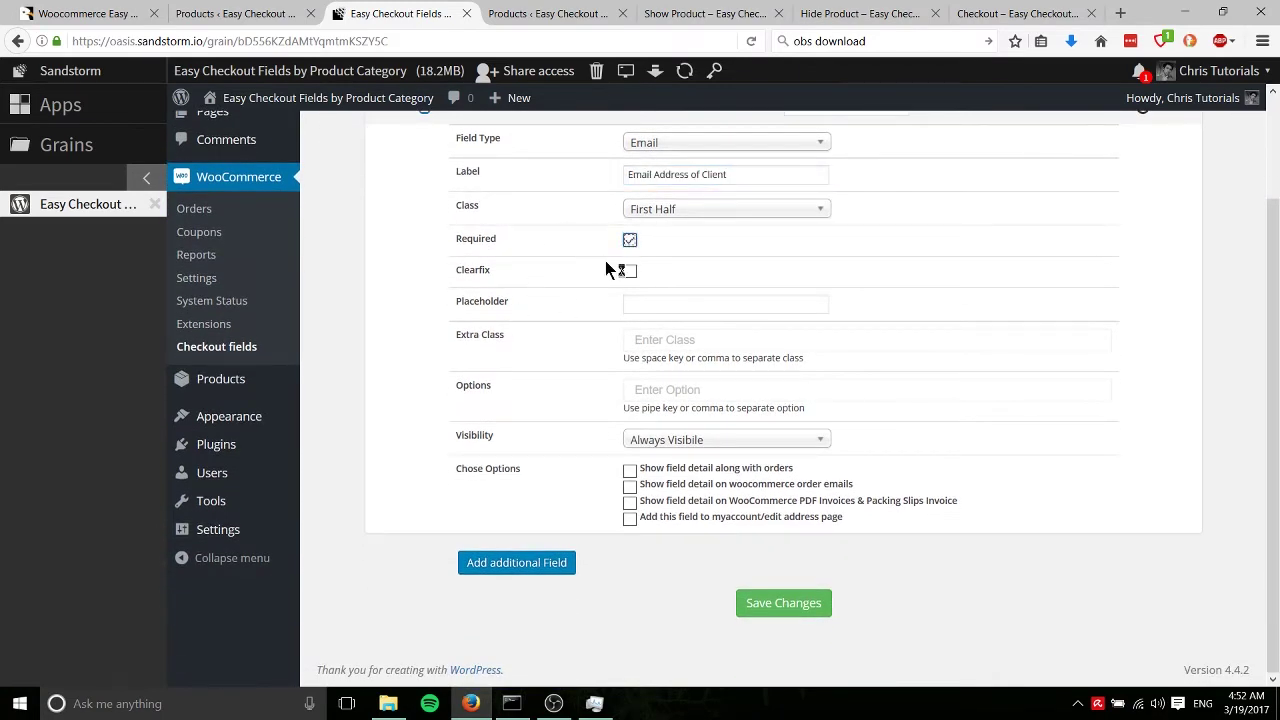
click(662, 441)
scroll(695, 493, up, 2)
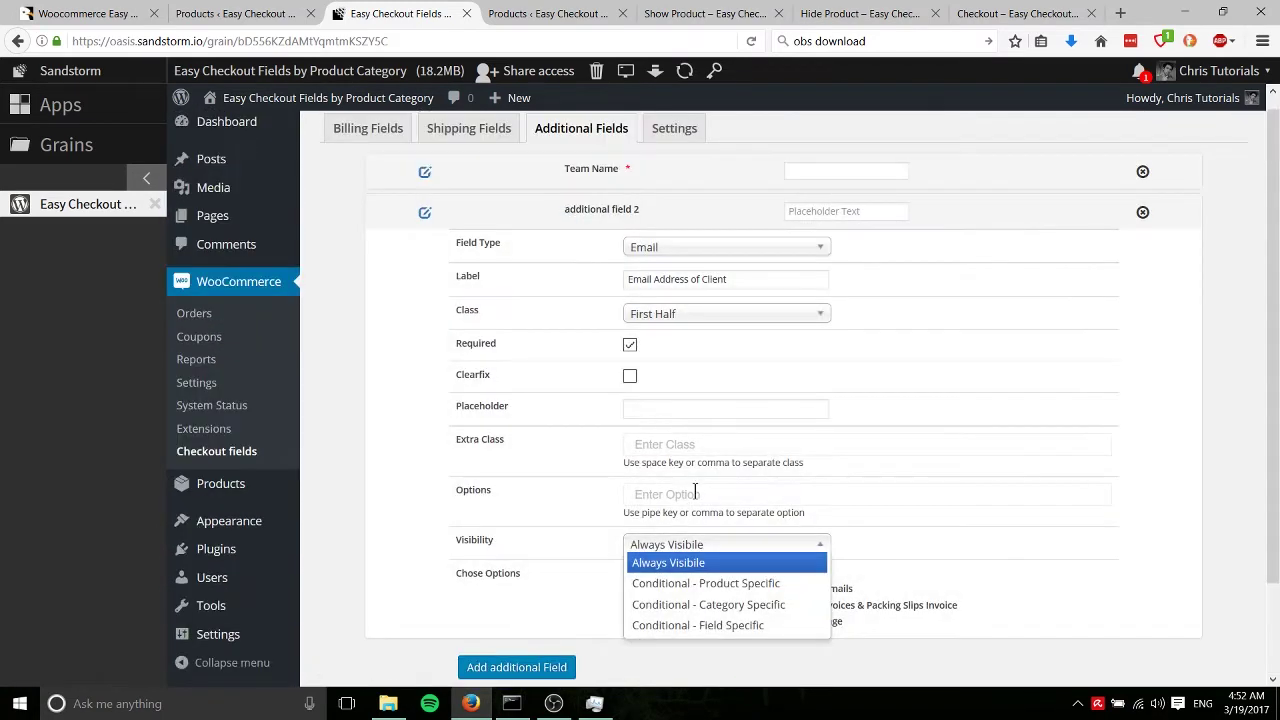
click(708, 605)
click(830, 580)
click(812, 622)
scroll(597, 531, down, 2)
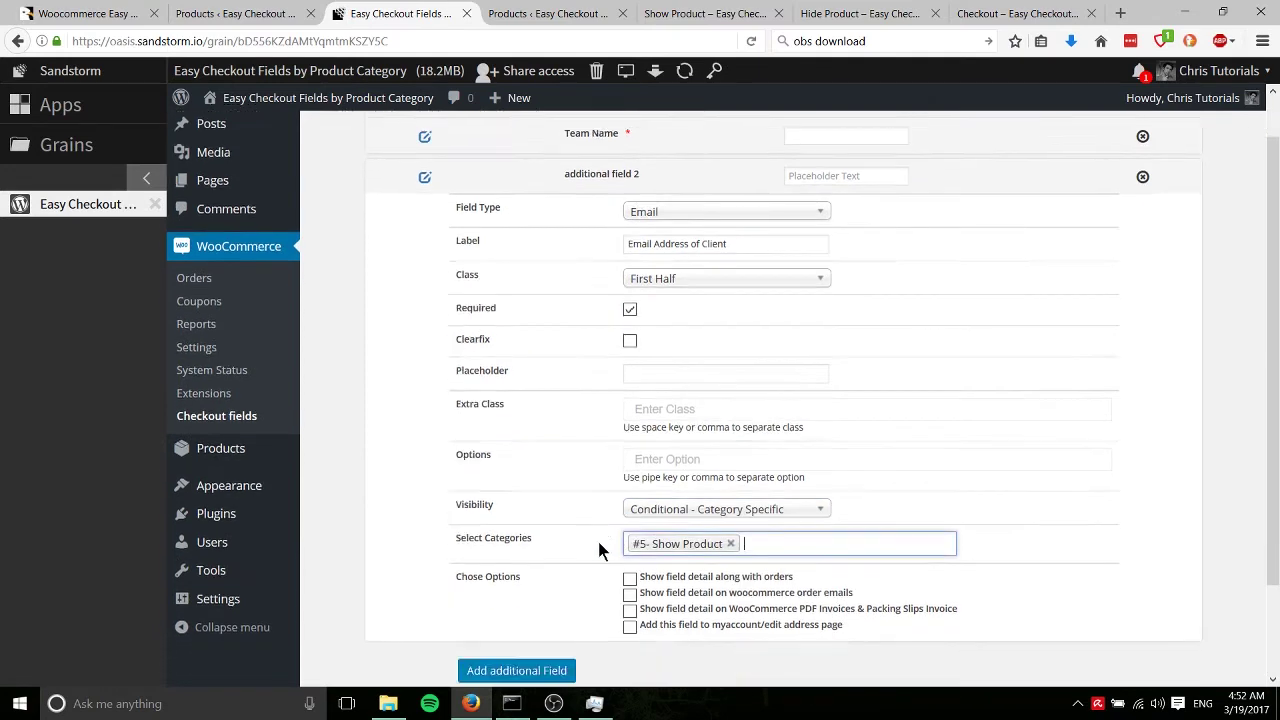
- Enable showing the client email field with orders, in order emails, on PDF invoices and the my account/edit address page, then save the changes
click(629, 521)
click(630, 536)
click(630, 552)
click(630, 568)
click(783, 654)
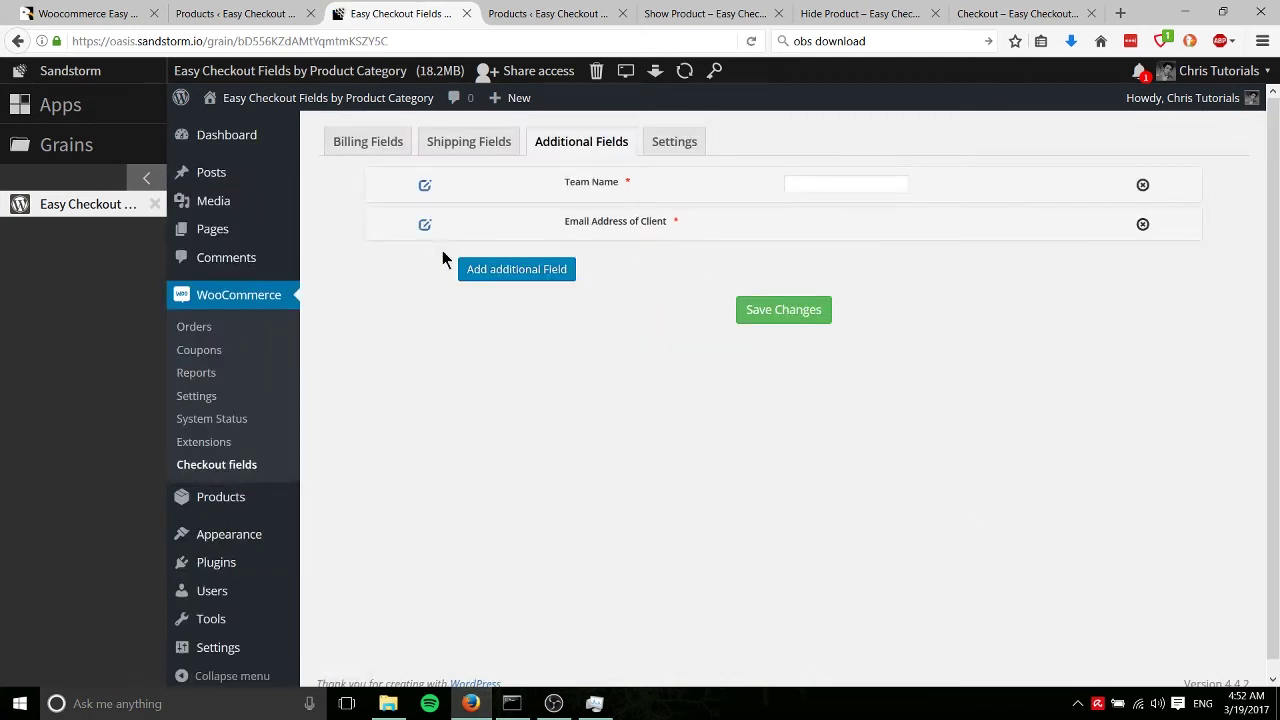
- Add a third additional field of type Checkbox with the options Yes and No
click(480, 270)
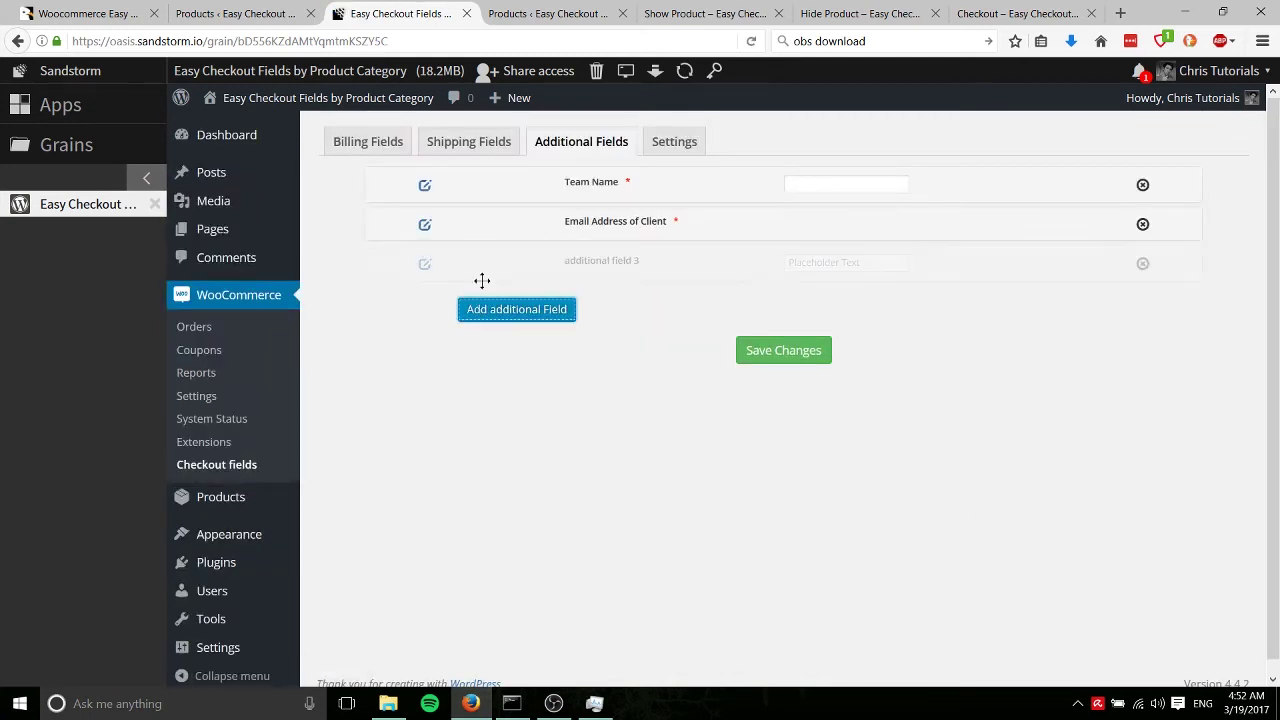
click(425, 264)
click(710, 298)
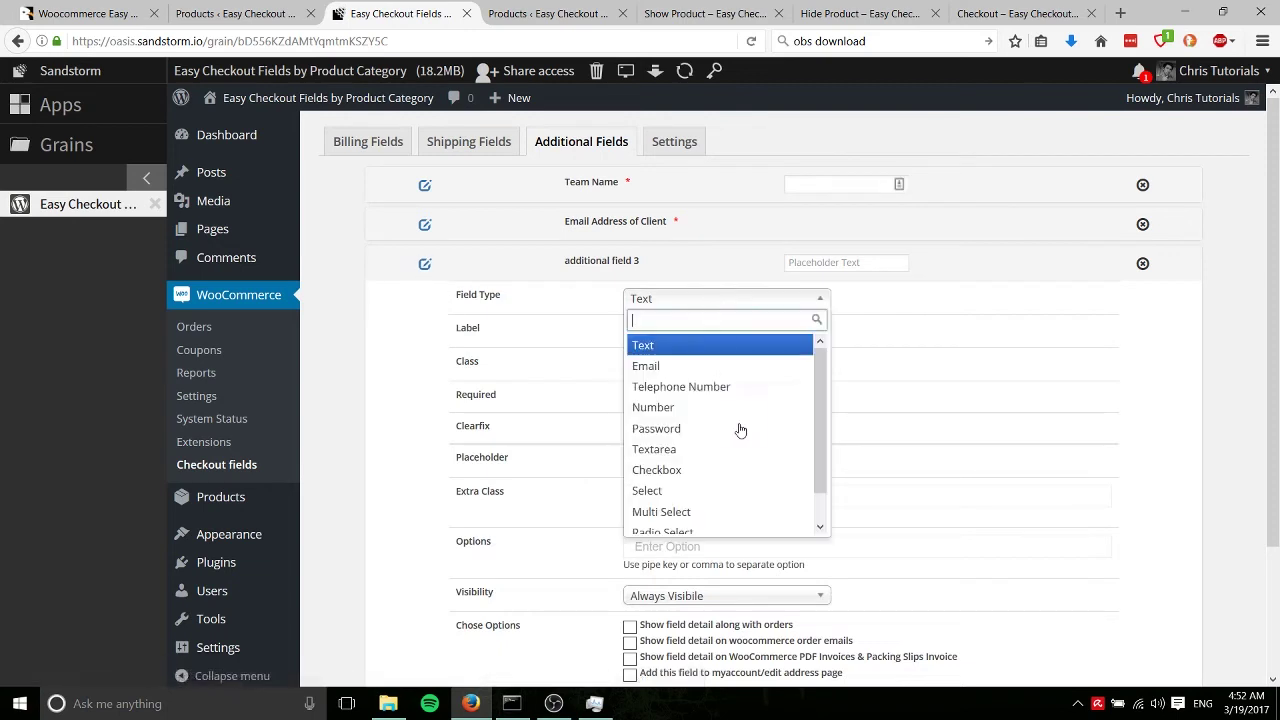
click(703, 472)
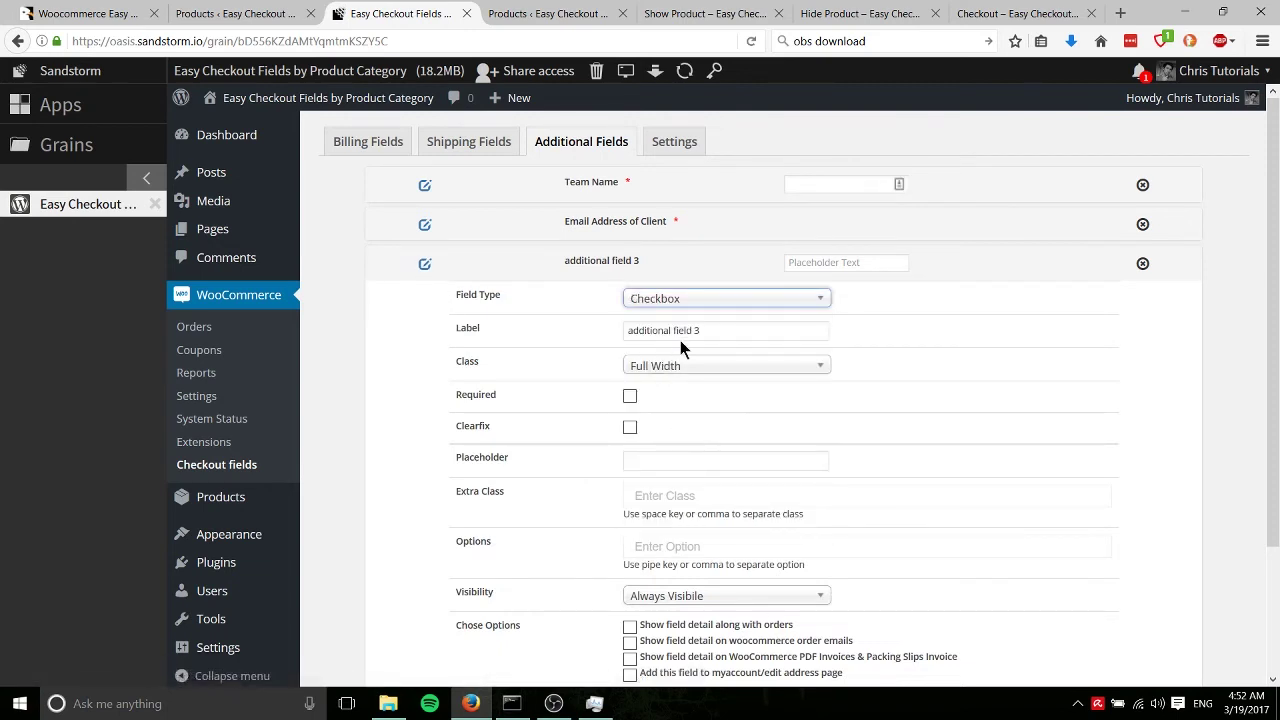
click(690, 545)
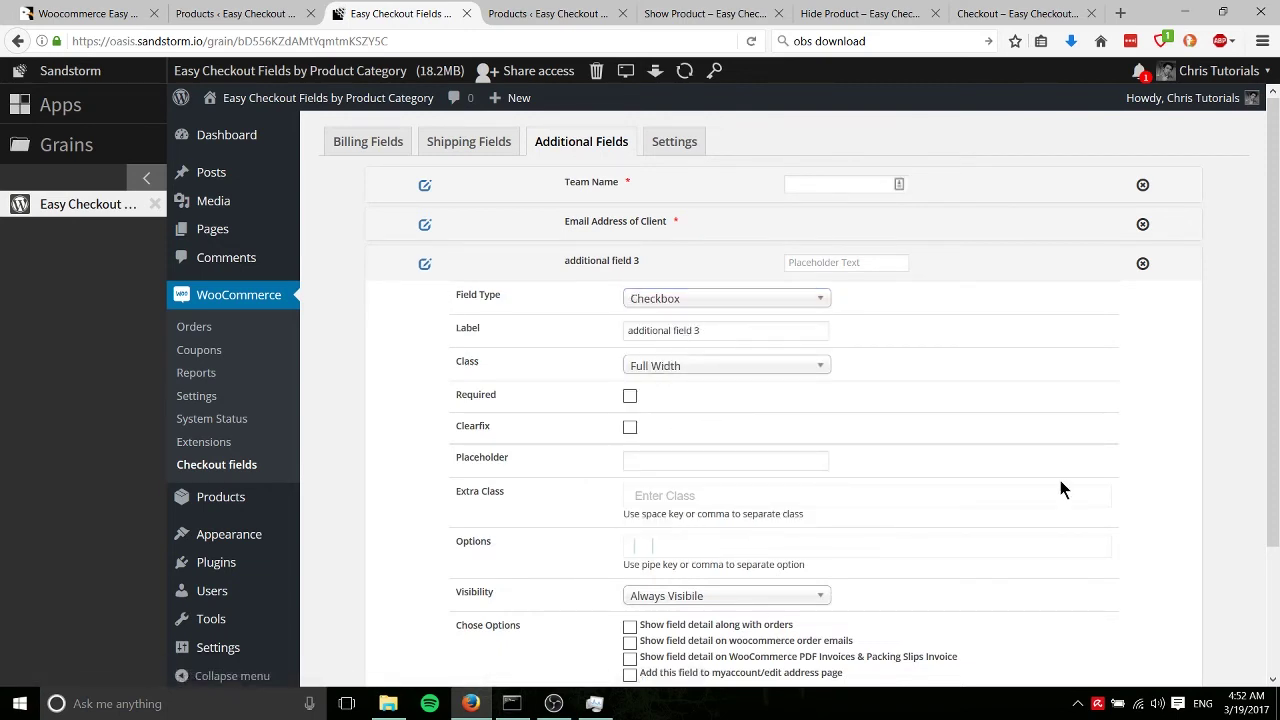
text(Yes,No,)
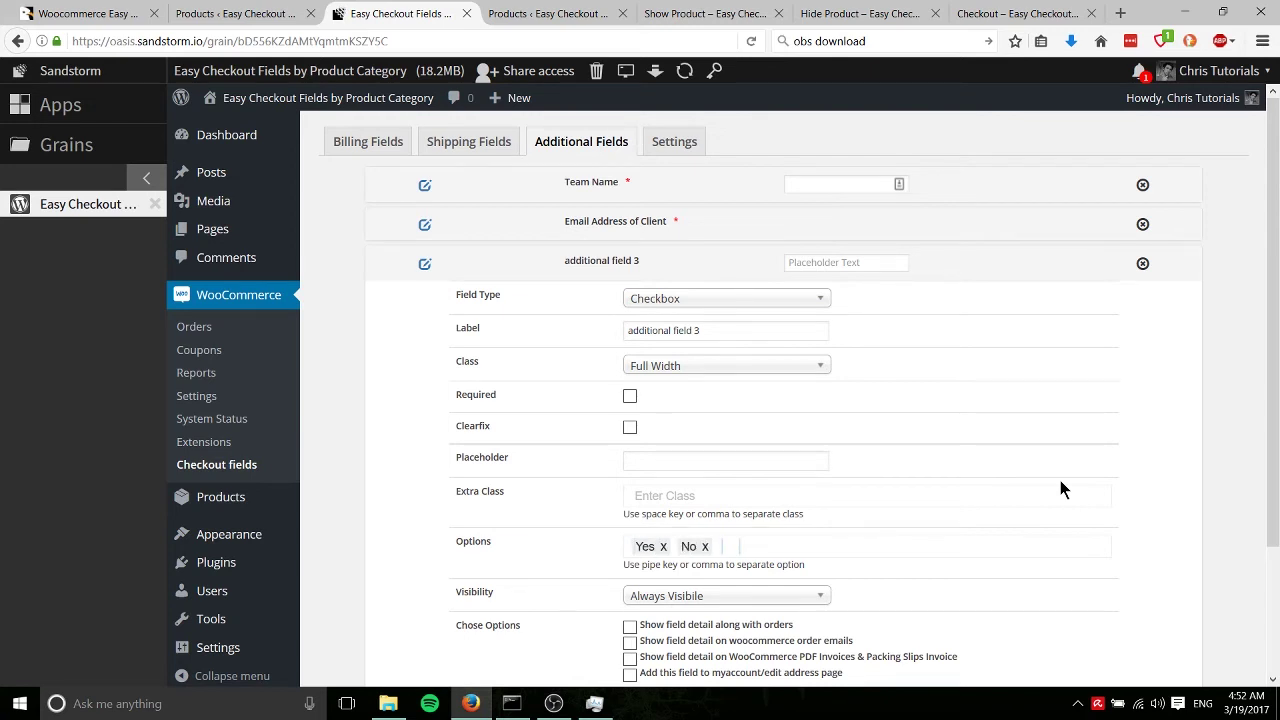
- Label the checkbox field "Is this awesome?", make it required and set its class to Second Half
drag(718, 329, 620, 328)
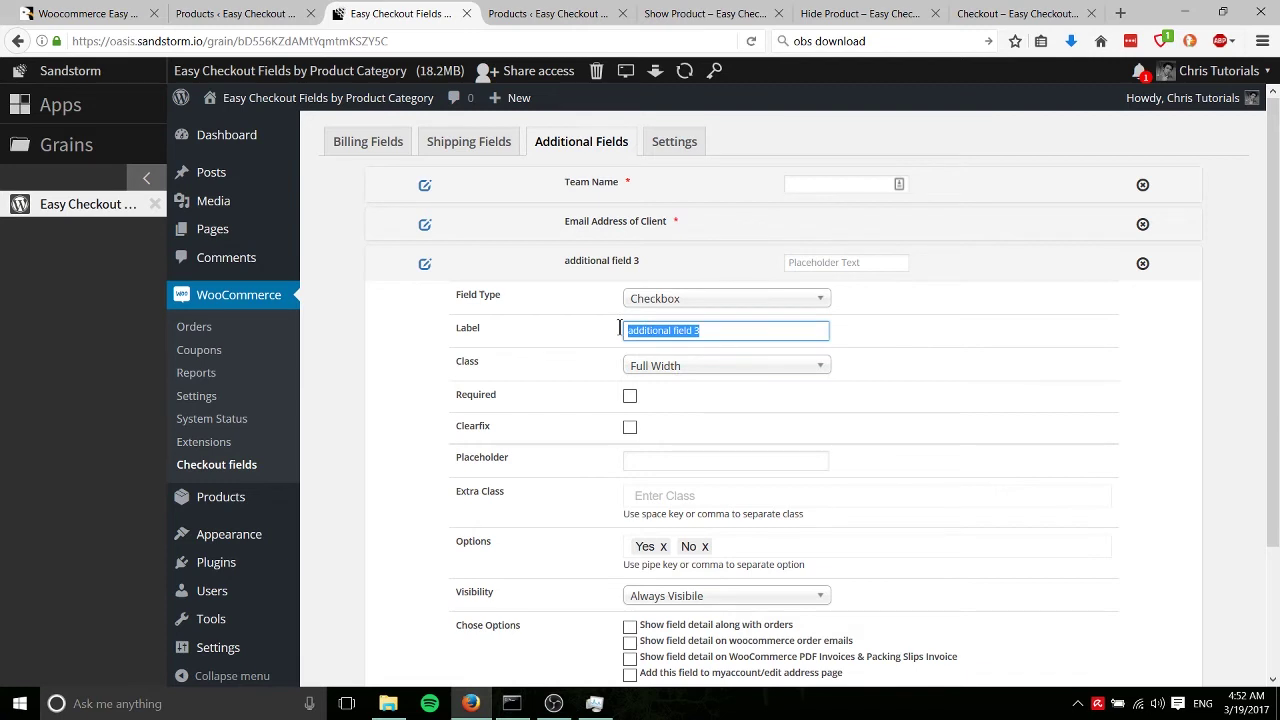
key(BackSpace)
text(Is this awesome?)
click(629, 396)
scroll(610, 418, down, 3)
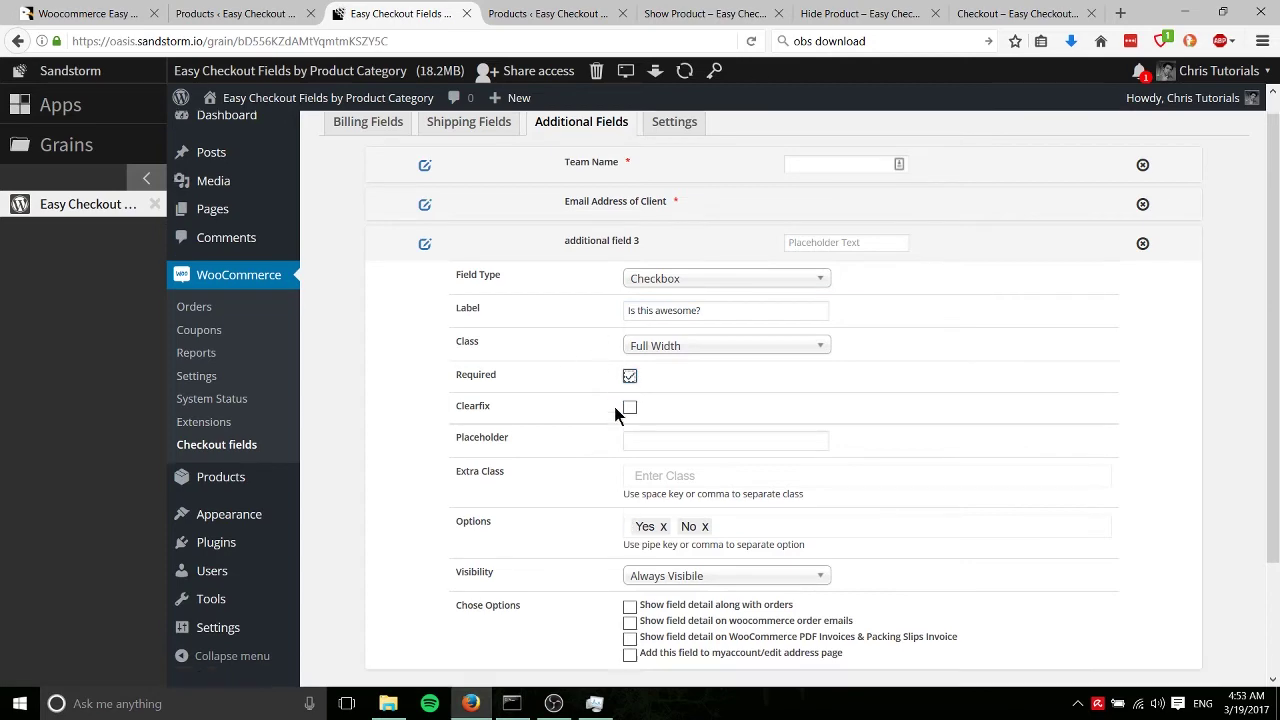
click(660, 210)
click(656, 269)
scroll(623, 260, up, 3)
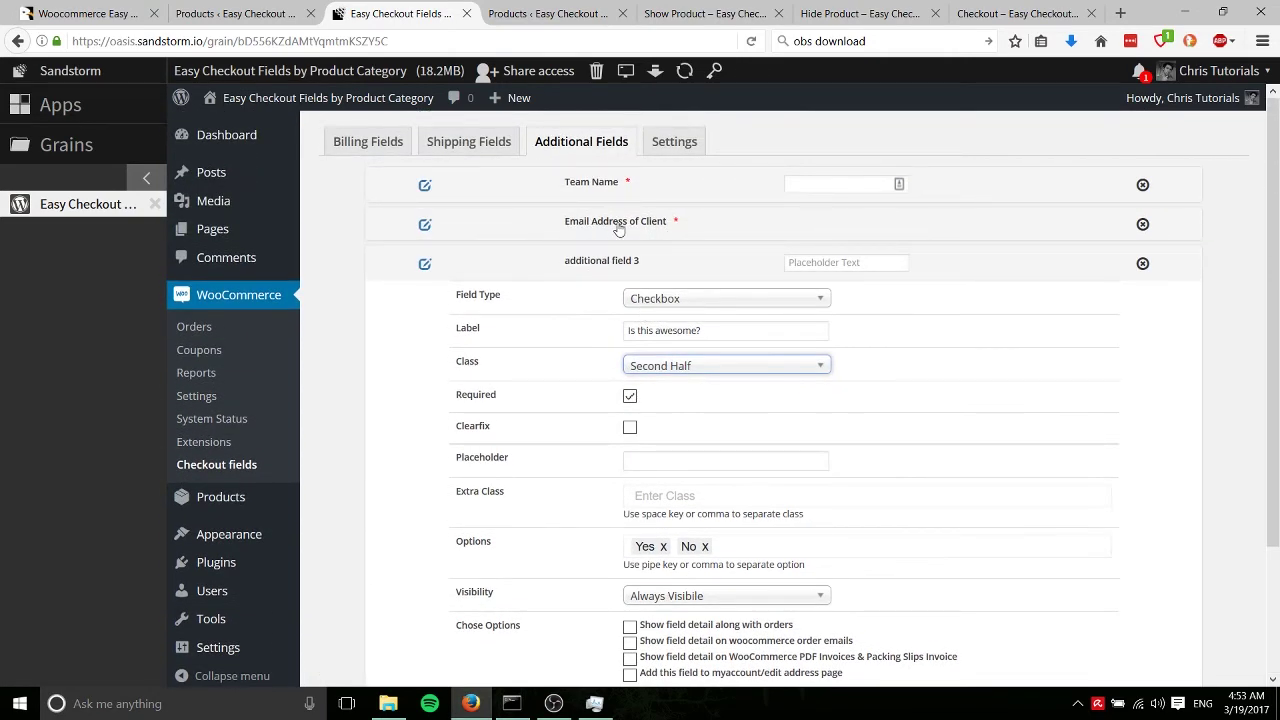
click(630, 396)
- Enable showing the checkbox field with orders, in order emails, on PDF invoices and the my account/edit address page, then save the changes
scroll(615, 440, down, 3)
click(630, 469)
click(630, 485)
click(630, 501)
click(630, 517)
click(783, 604)
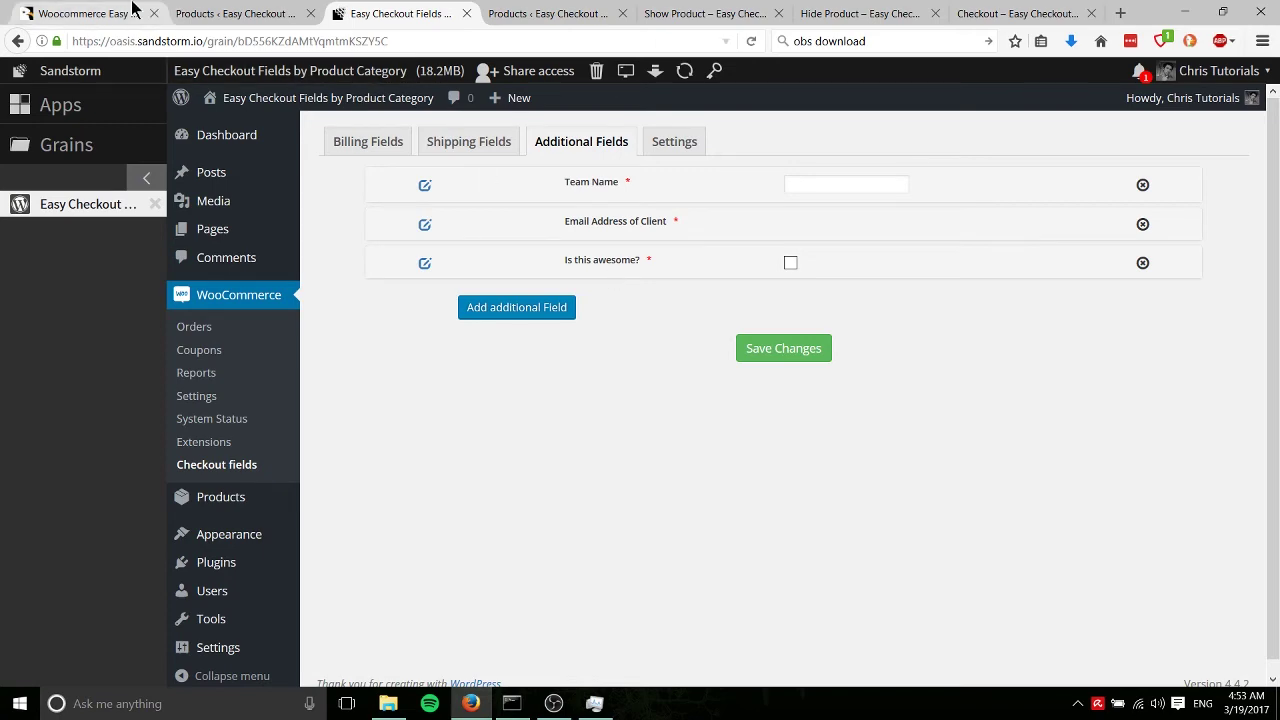
- Look over the checkout field editor plugin's CodeCanyon page and return to the additional fields settings
click(88, 13)
scroll(1079, 421, down, 3)
scroll(1079, 421, down, 1)
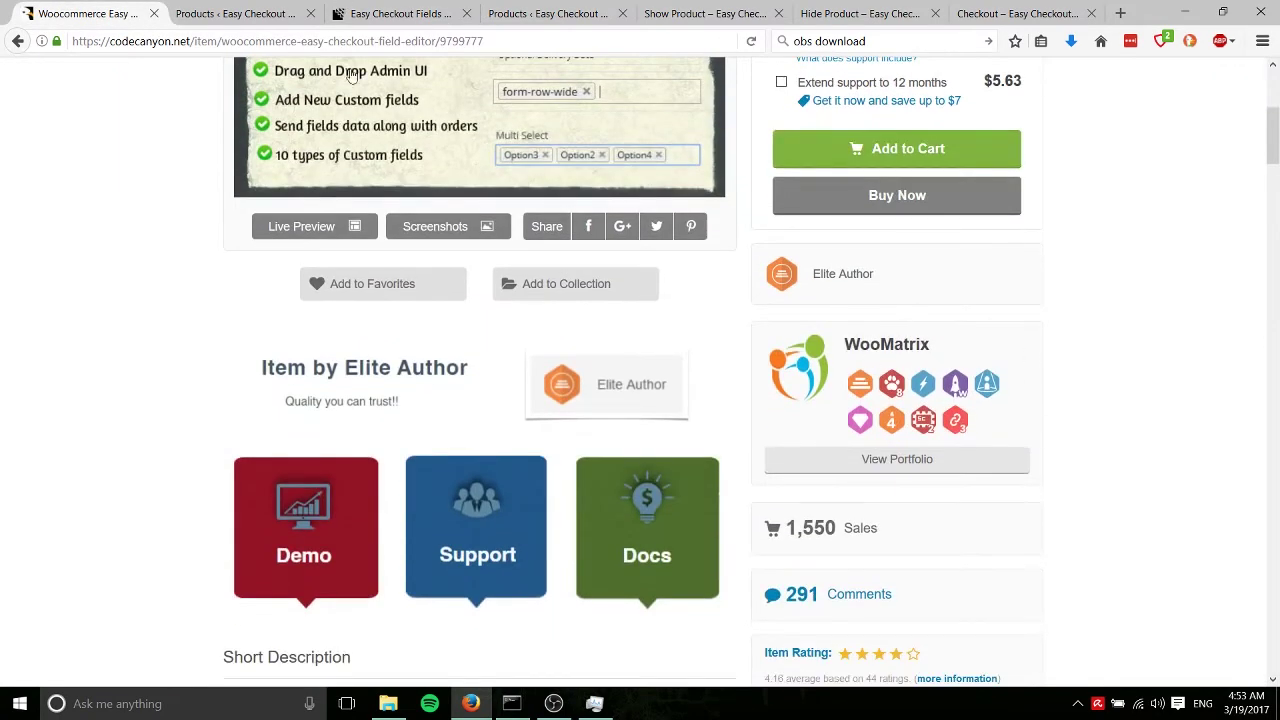
click(395, 13)
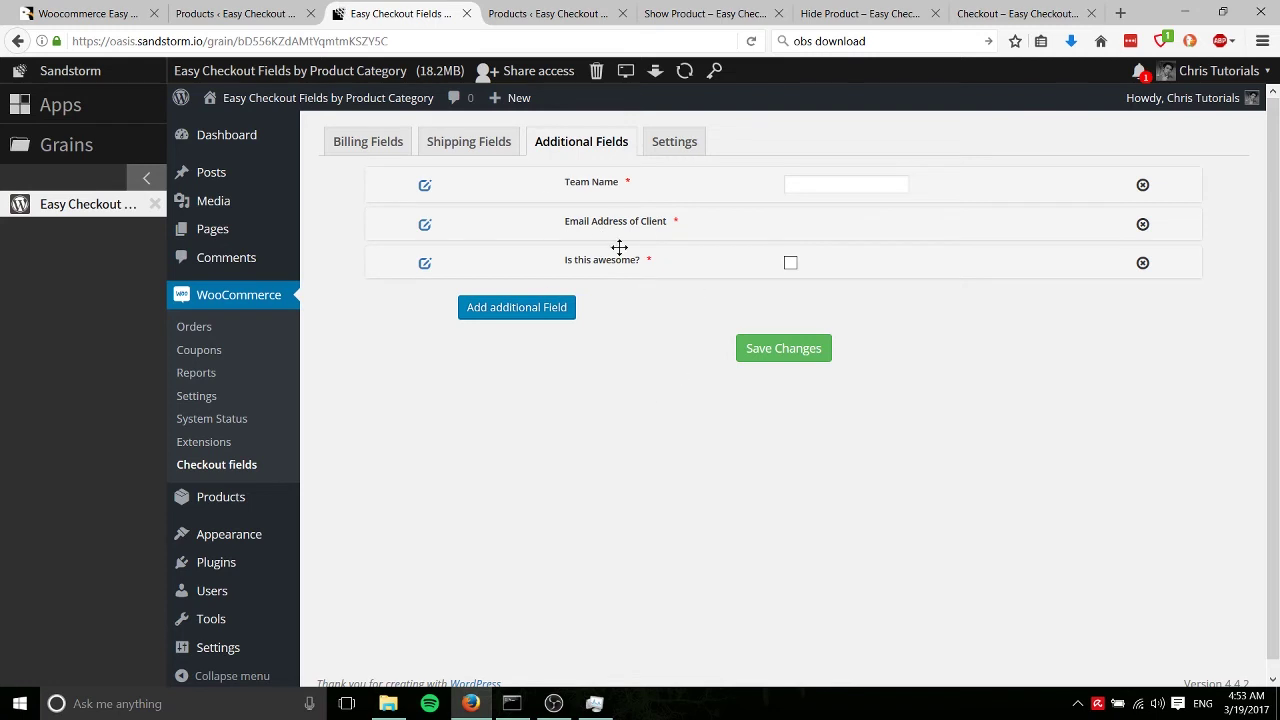
- Save the additional fields once more and reload the store's checkout page
click(752, 350)
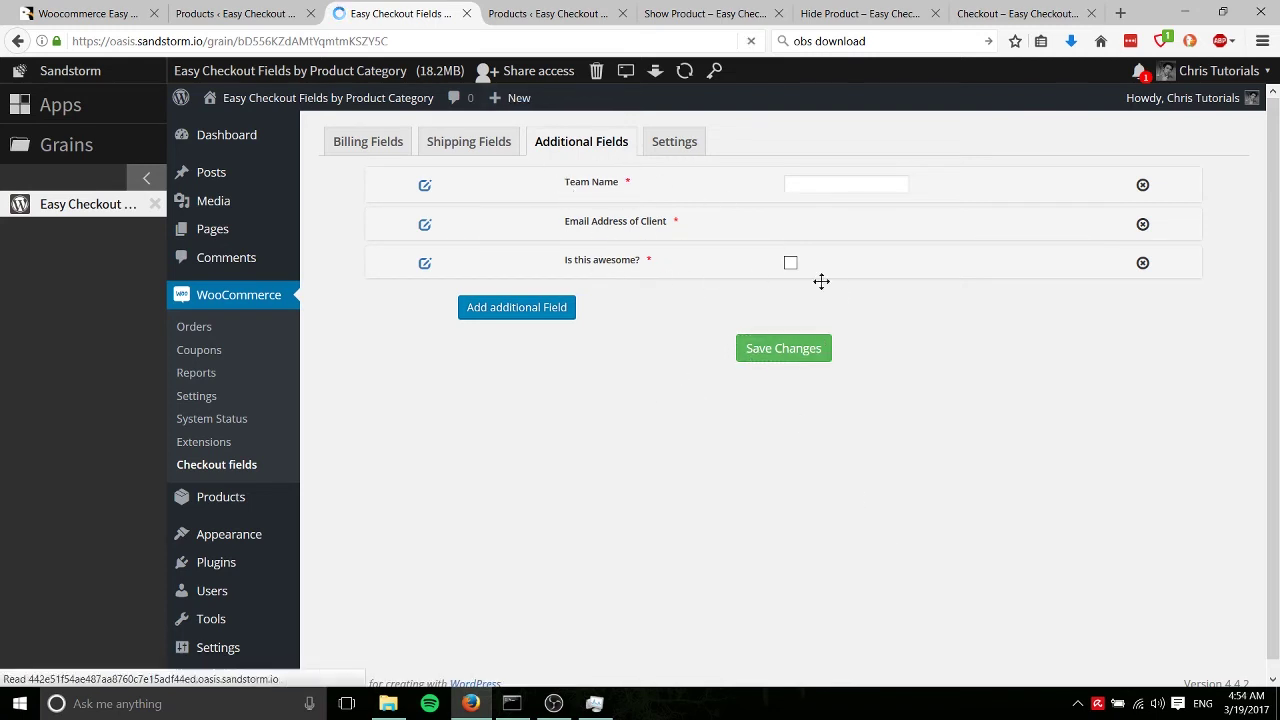
click(889, 10)
click(1000, 12)
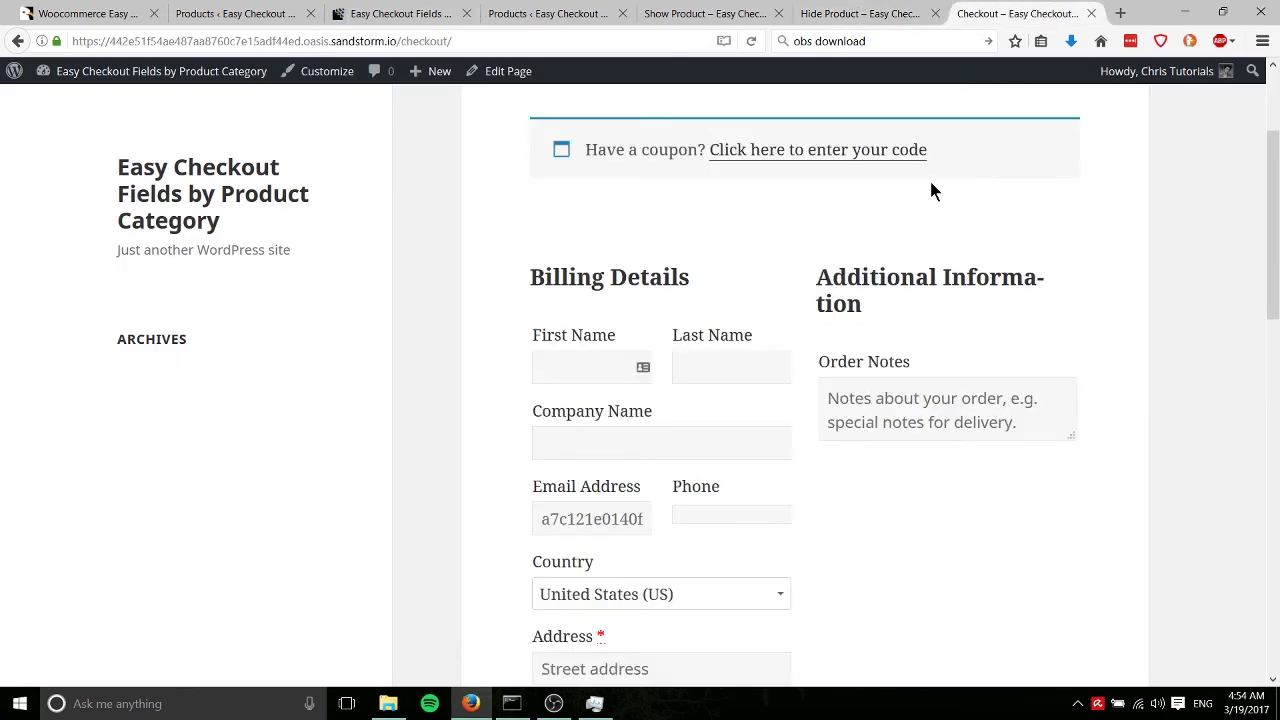
click(751, 41)
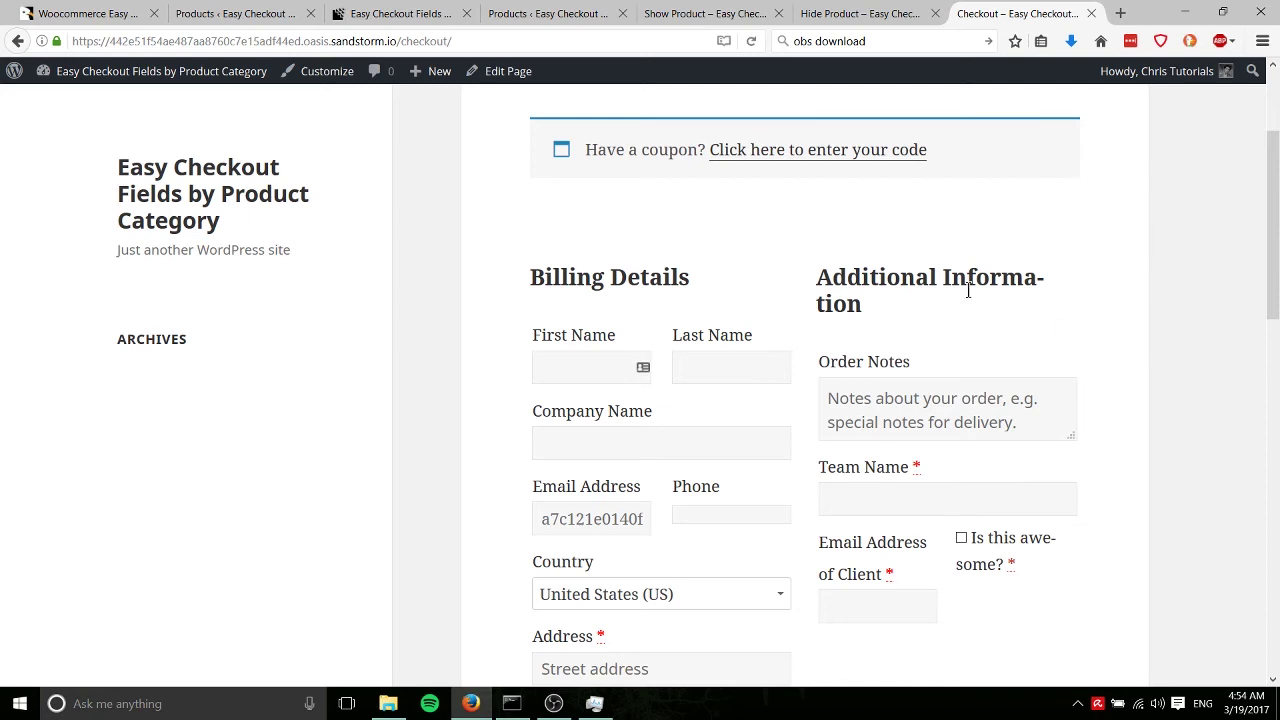
- Examine the Team Name, Email Address of Client and "Is this awesome?" fields on the checkout page, switching the checkbox on and off
scroll(1000, 320, down, 3)
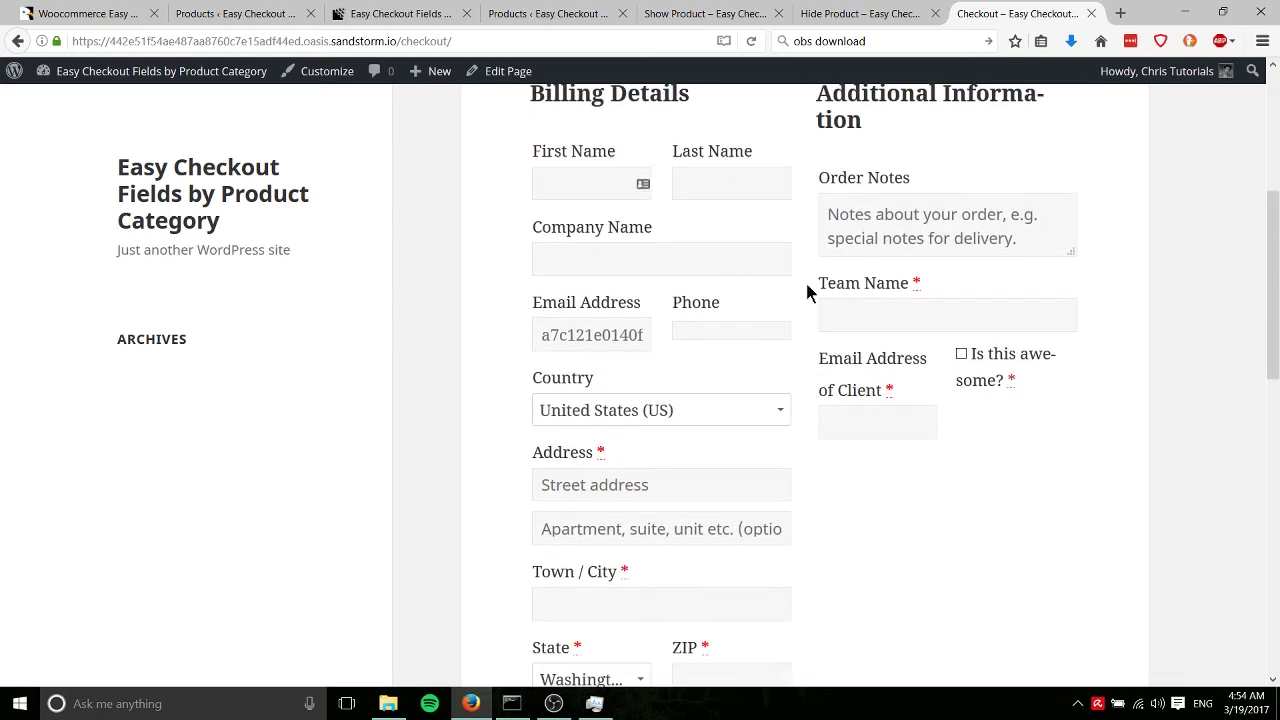
drag(809, 283, 991, 400)
click(1037, 402)
drag(823, 354, 903, 403)
click(902, 392)
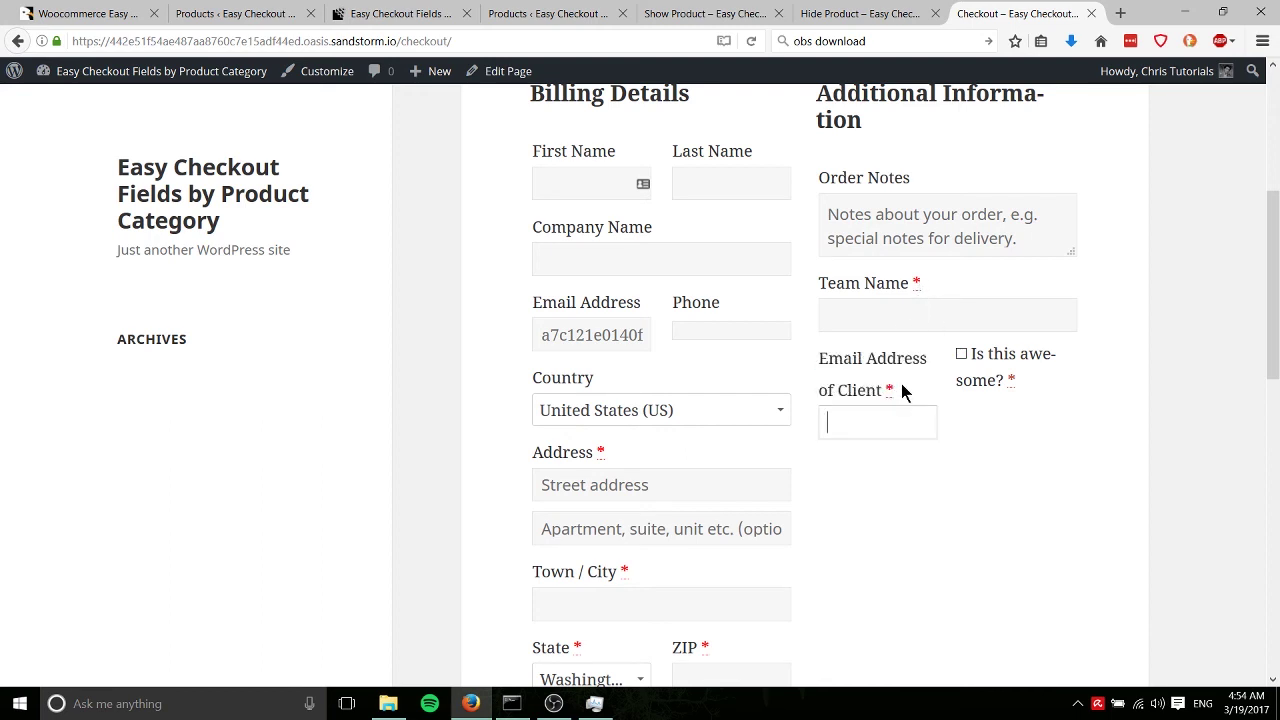
drag(820, 360, 885, 398)
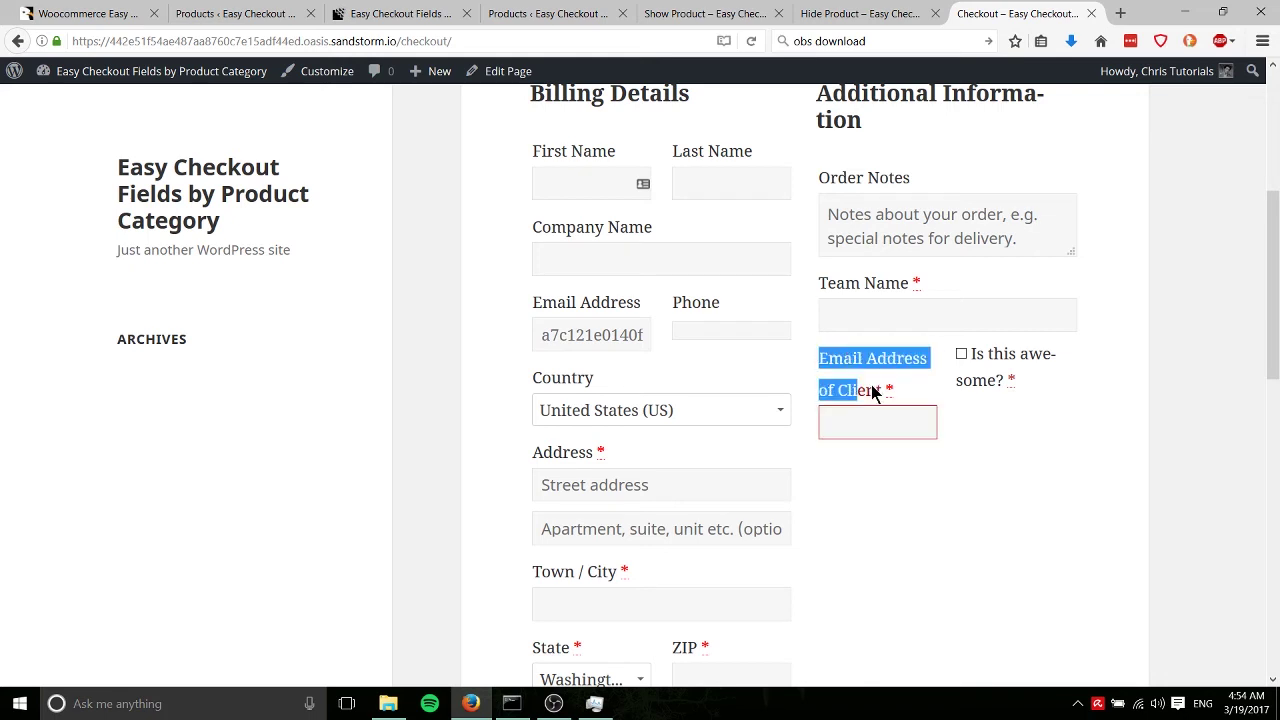
click(884, 396)
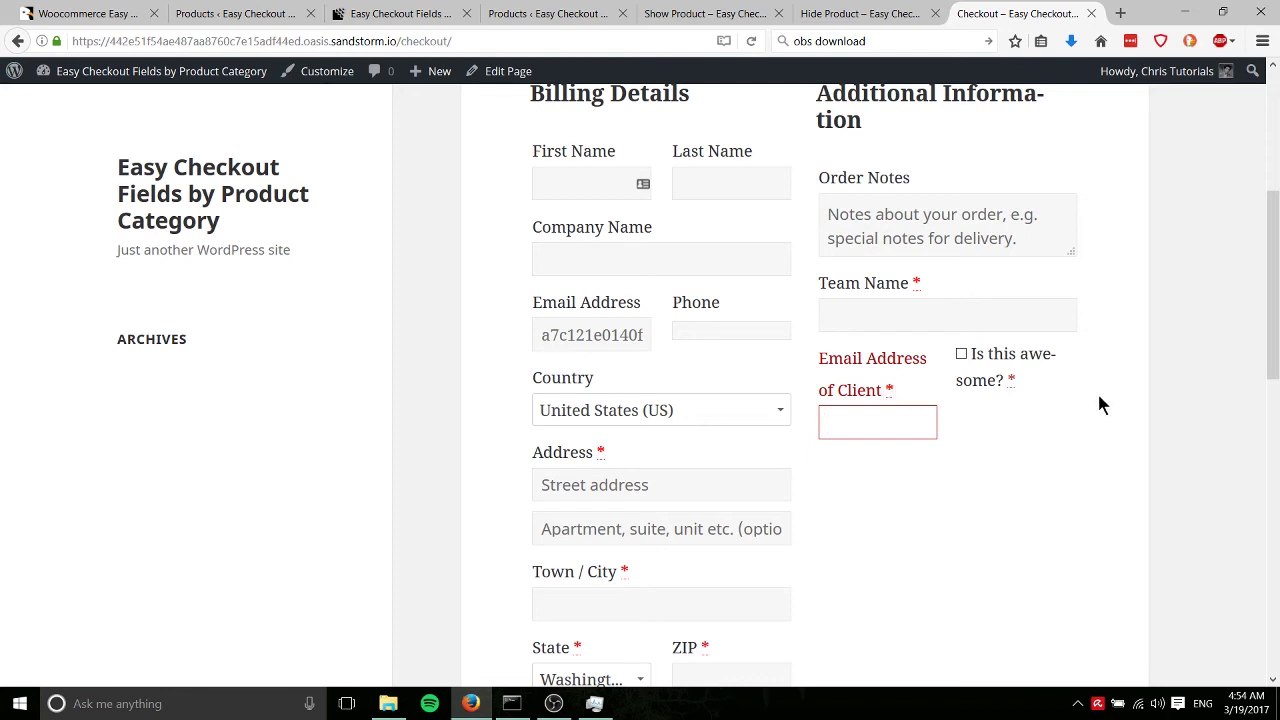
drag(1050, 395, 857, 366)
click(1038, 398)
click(961, 354)
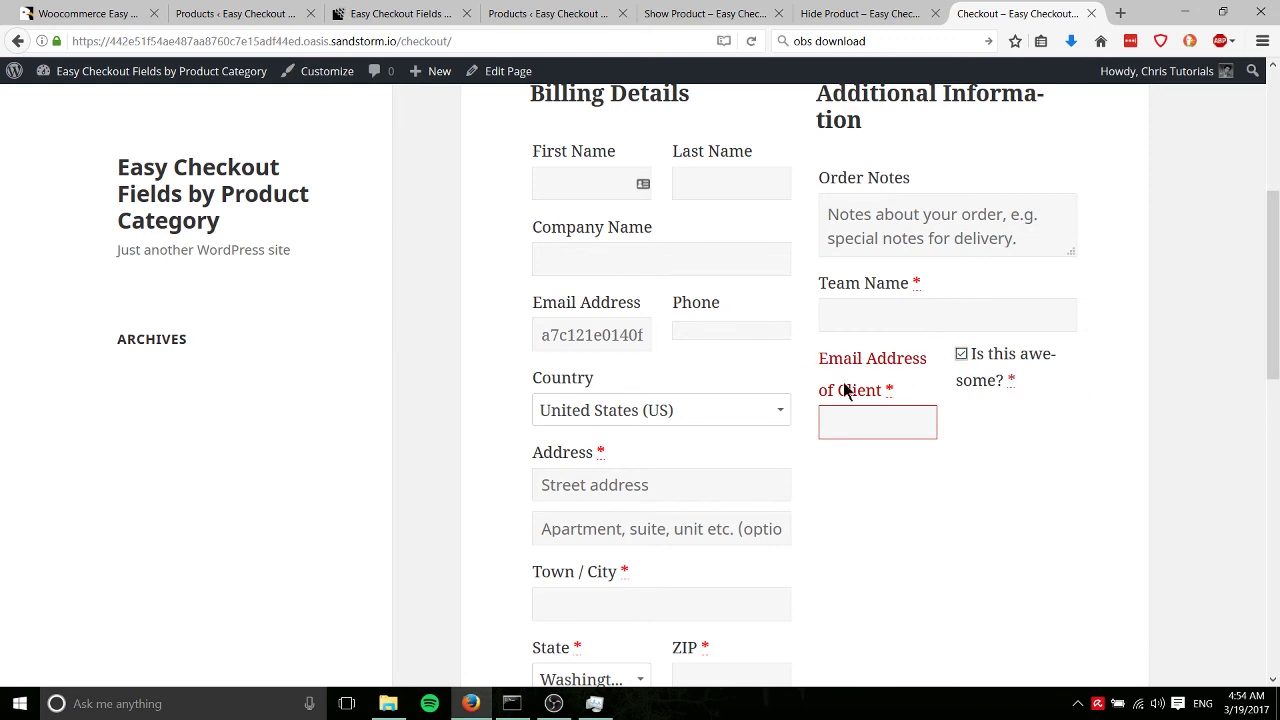
click(962, 357)
scroll(910, 490, down, 6)
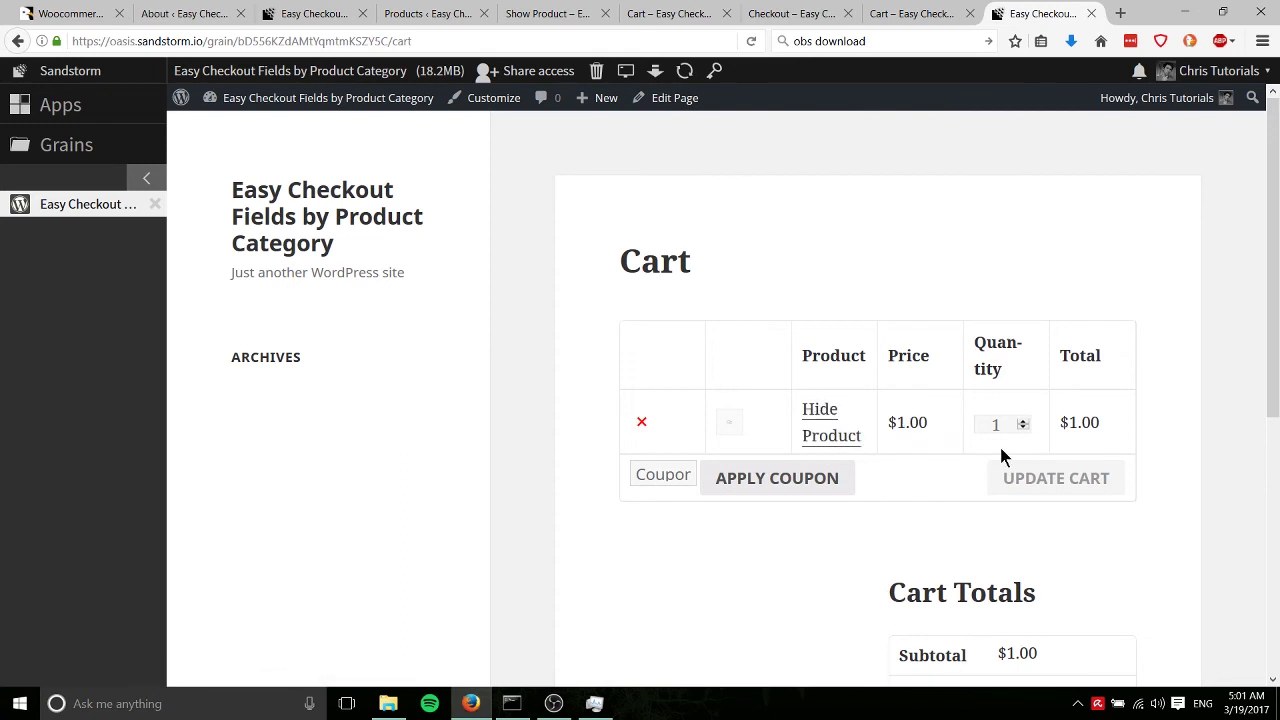
- Proceed to checkout from the cart containing the Hide Product item
scroll(1004, 456, down, 1)
scroll(986, 629, down, 3)
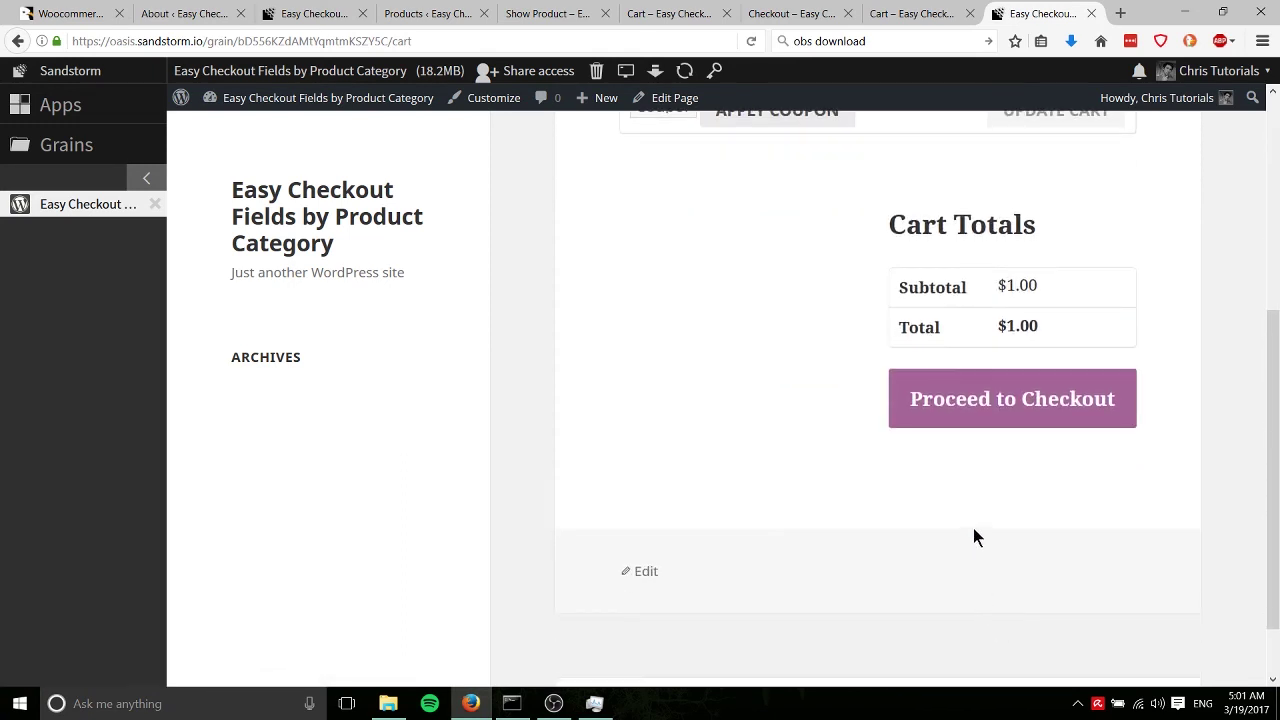
click(986, 410)
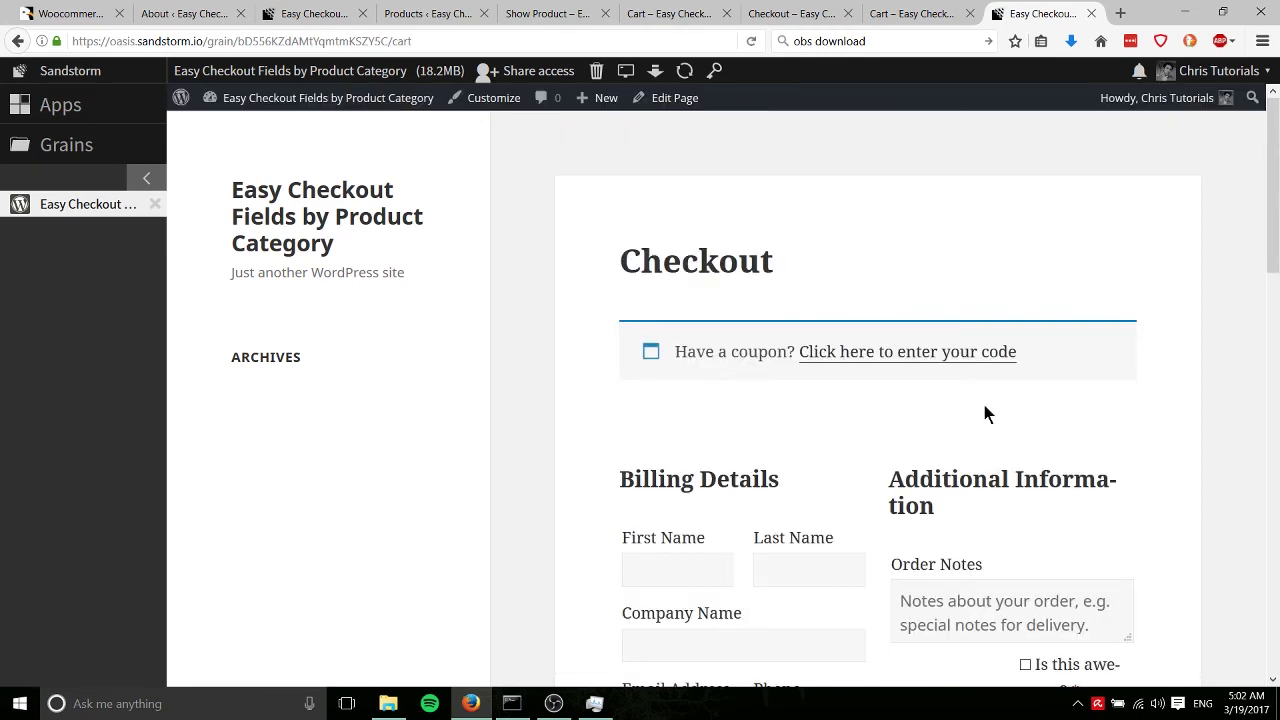
- Examine which additional fields the checkout page offers for the Hide Product order, and review the order summary
scroll(985, 414, down, 4)
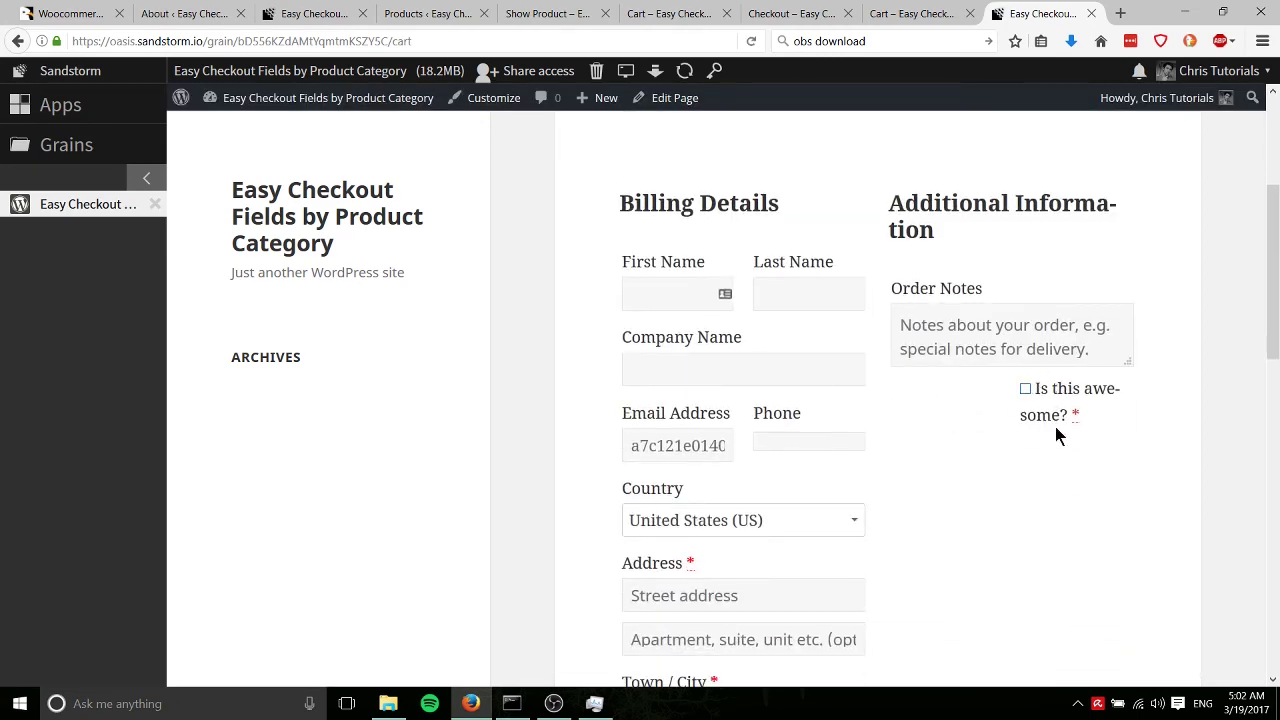
scroll(1037, 420, down, 3)
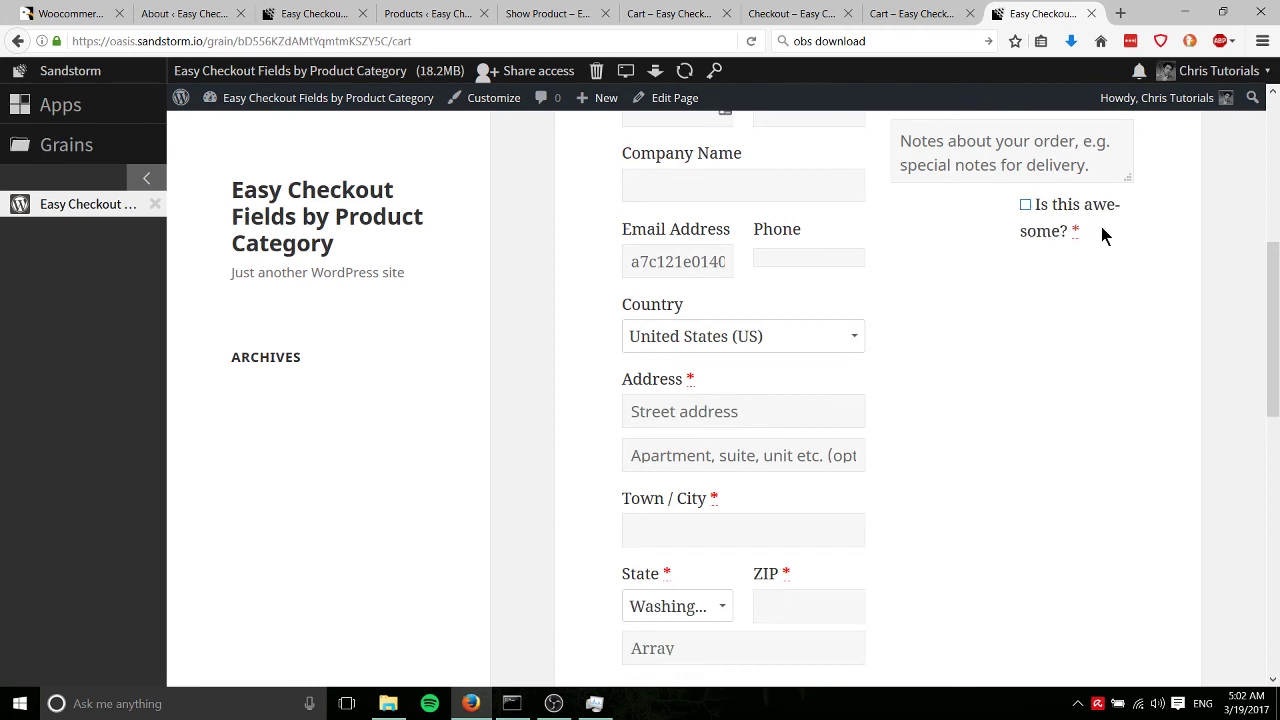
drag(1101, 226, 916, 188)
click(907, 211)
scroll(1057, 331, down, 10)
scroll(1053, 320, up, 3)
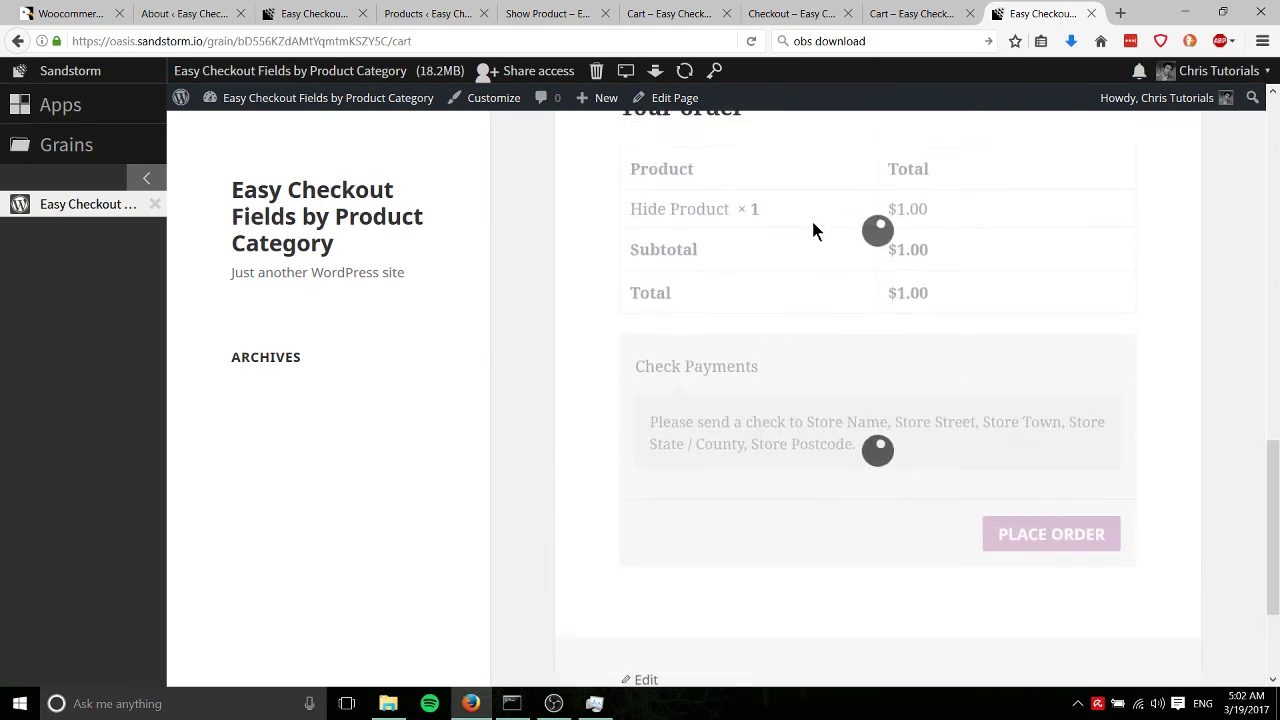
- Leave the checkout page for the WordPress dashboard and open the Additional Fields of WooCommerce's checkout fields settings
scroll(1137, 363, up, 10)
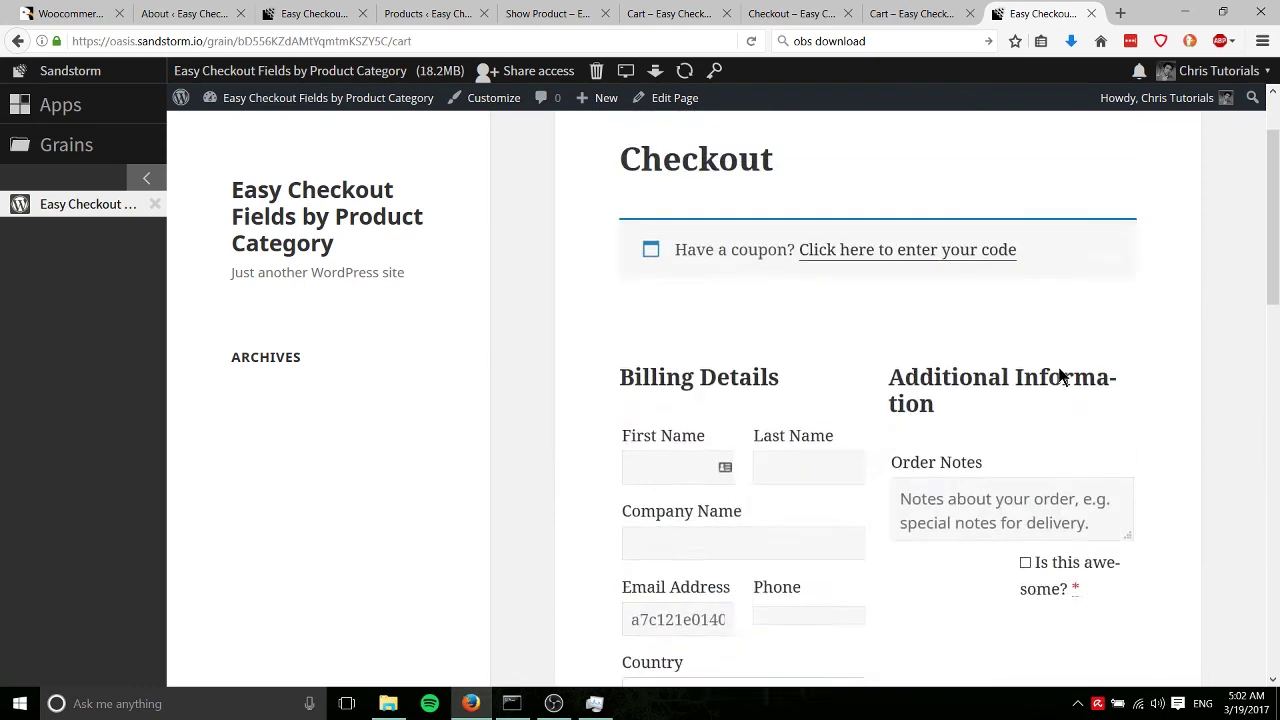
click(266, 108)
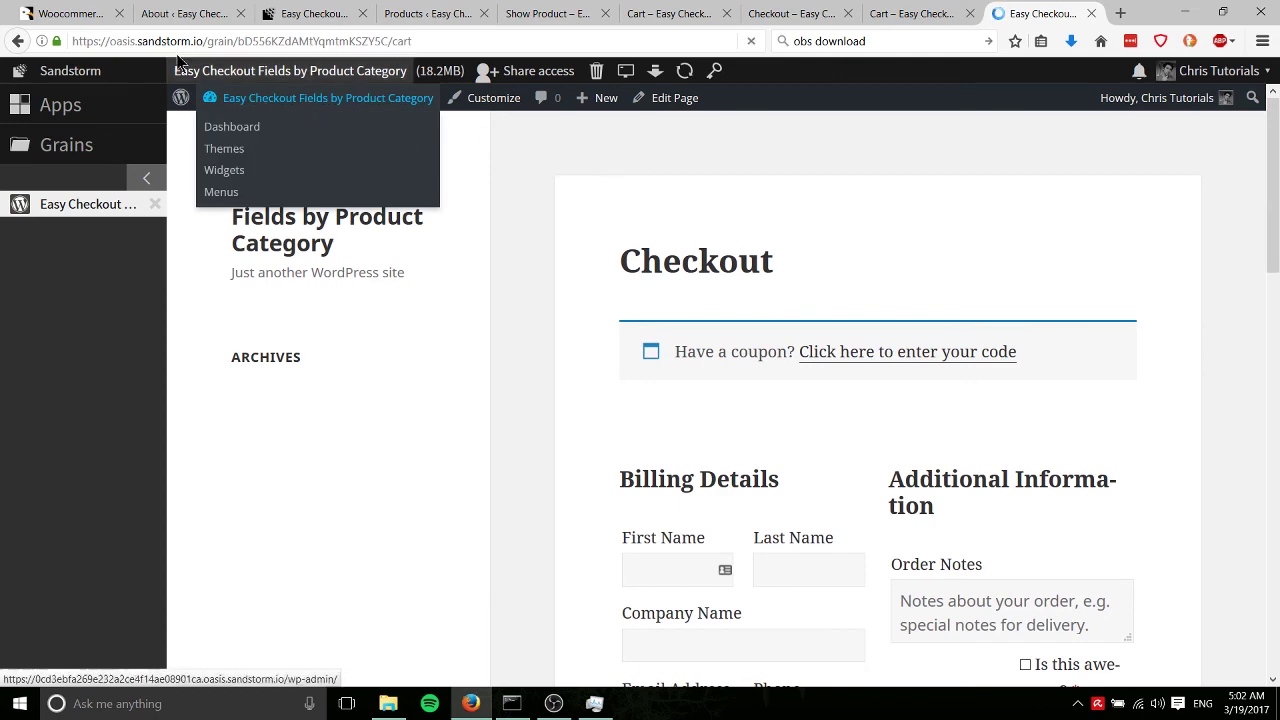
click(300, 10)
click(801, 98)
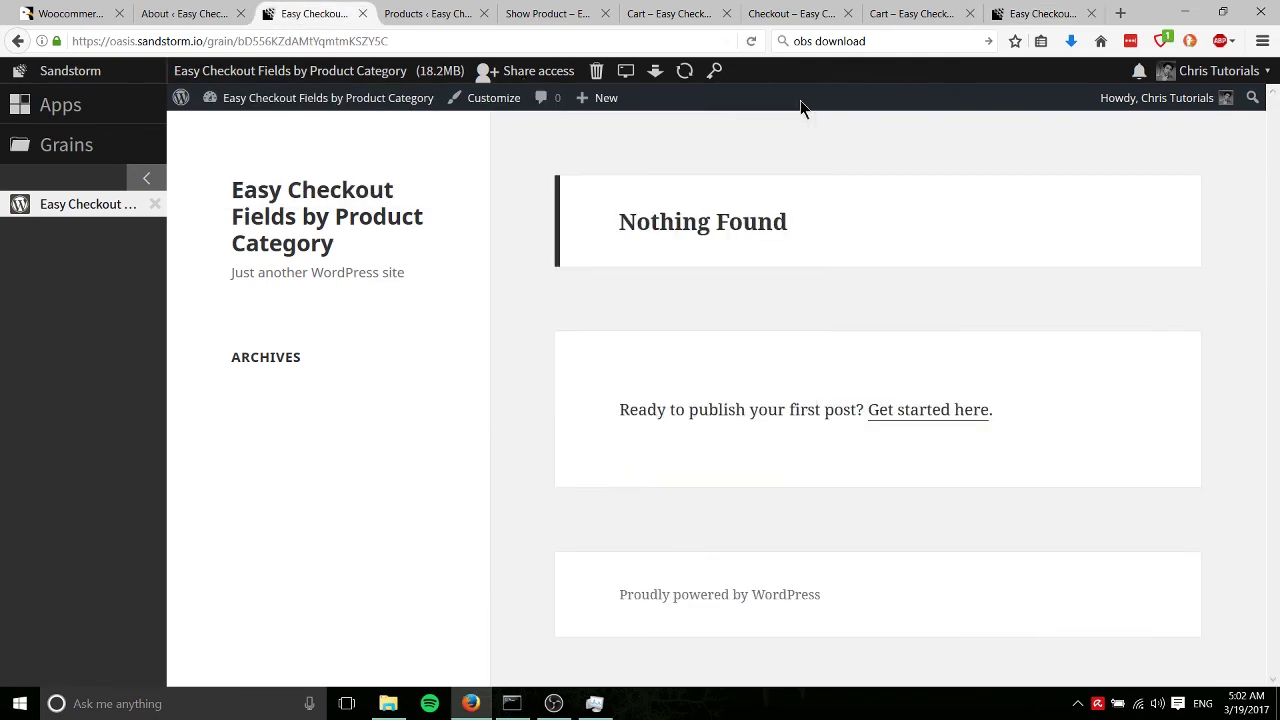
click(172, 10)
click(1010, 12)
mouse_move(250, 358)
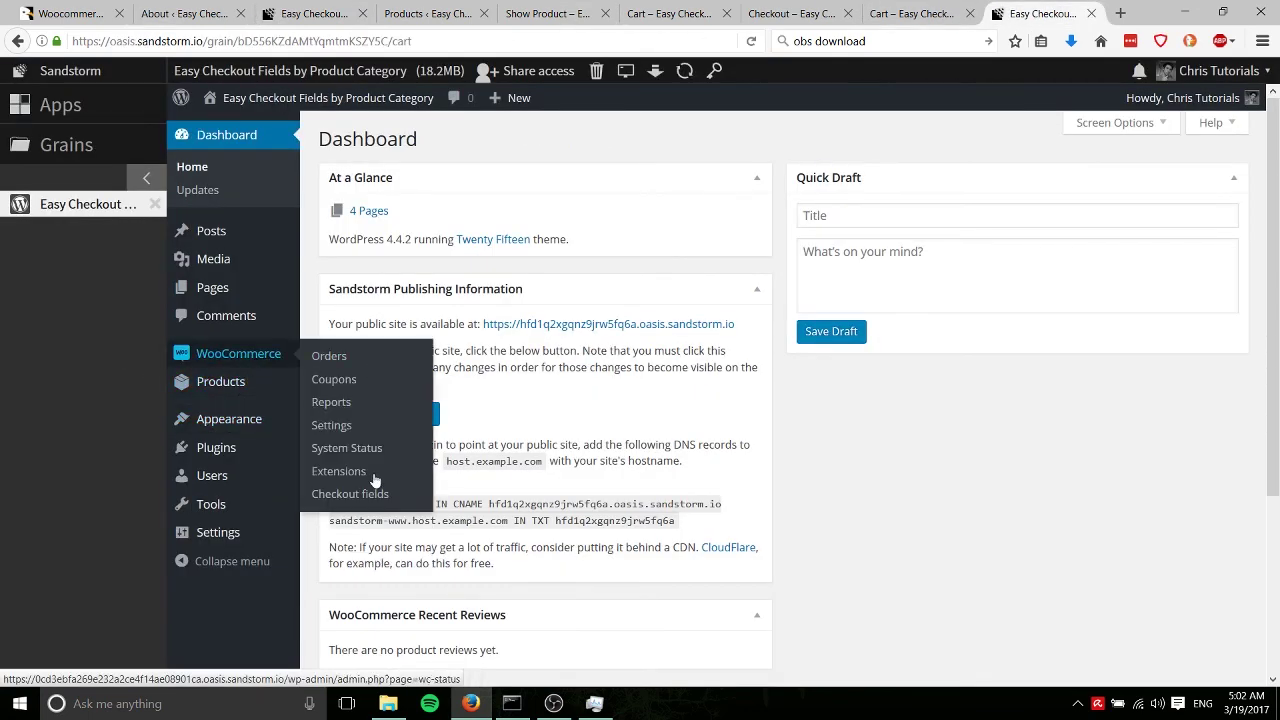
click(370, 493)
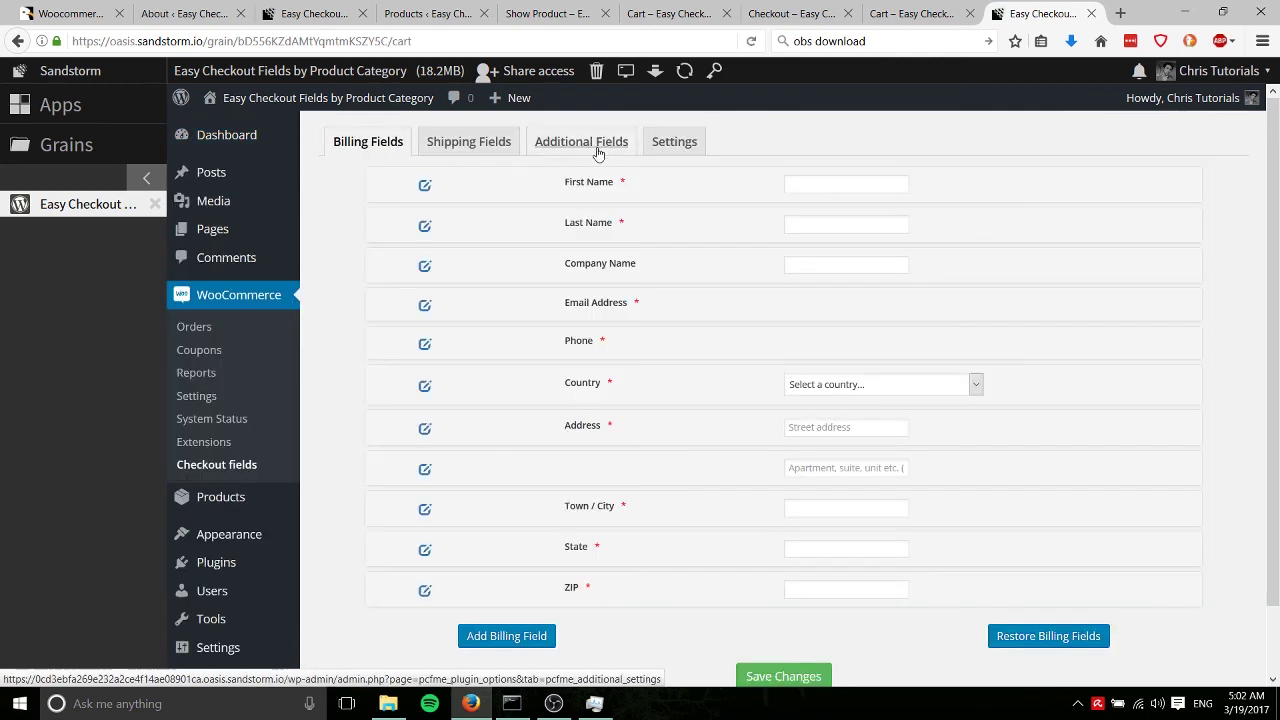
click(598, 150)
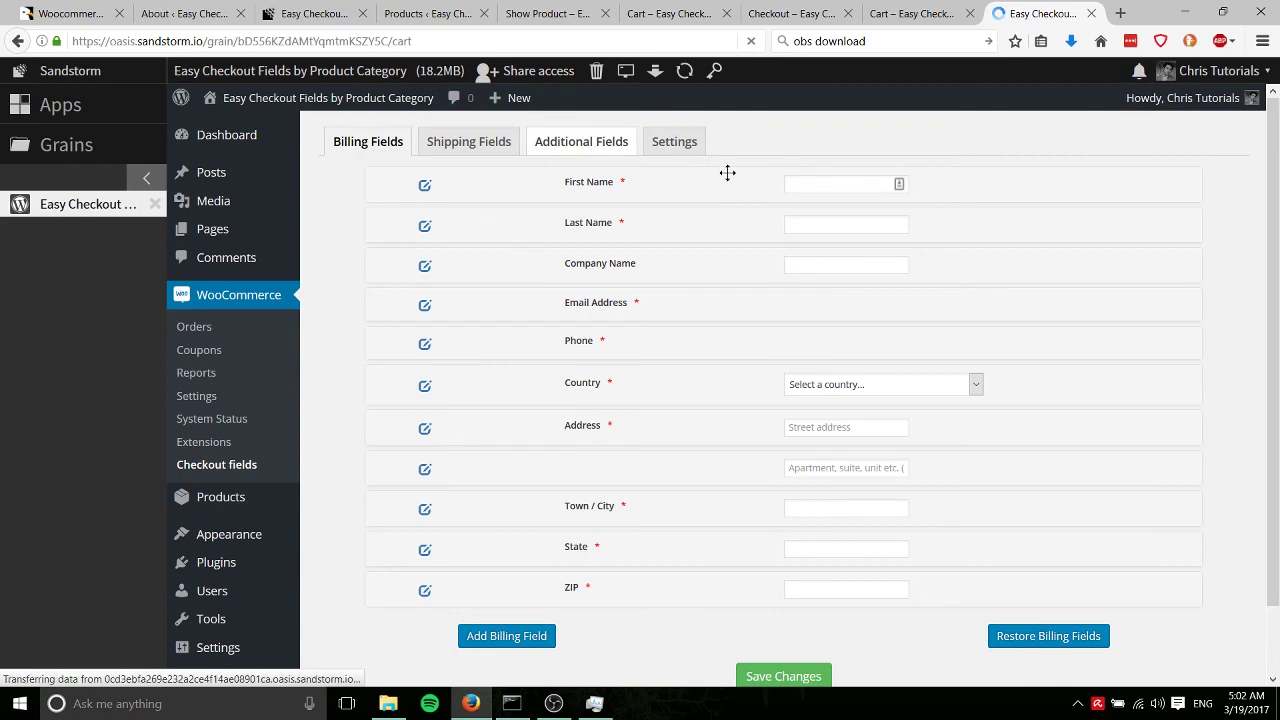
- Review the visibility and category settings of the "Is this awesome?", Email Address of Client and Team Name fields
click(425, 264)
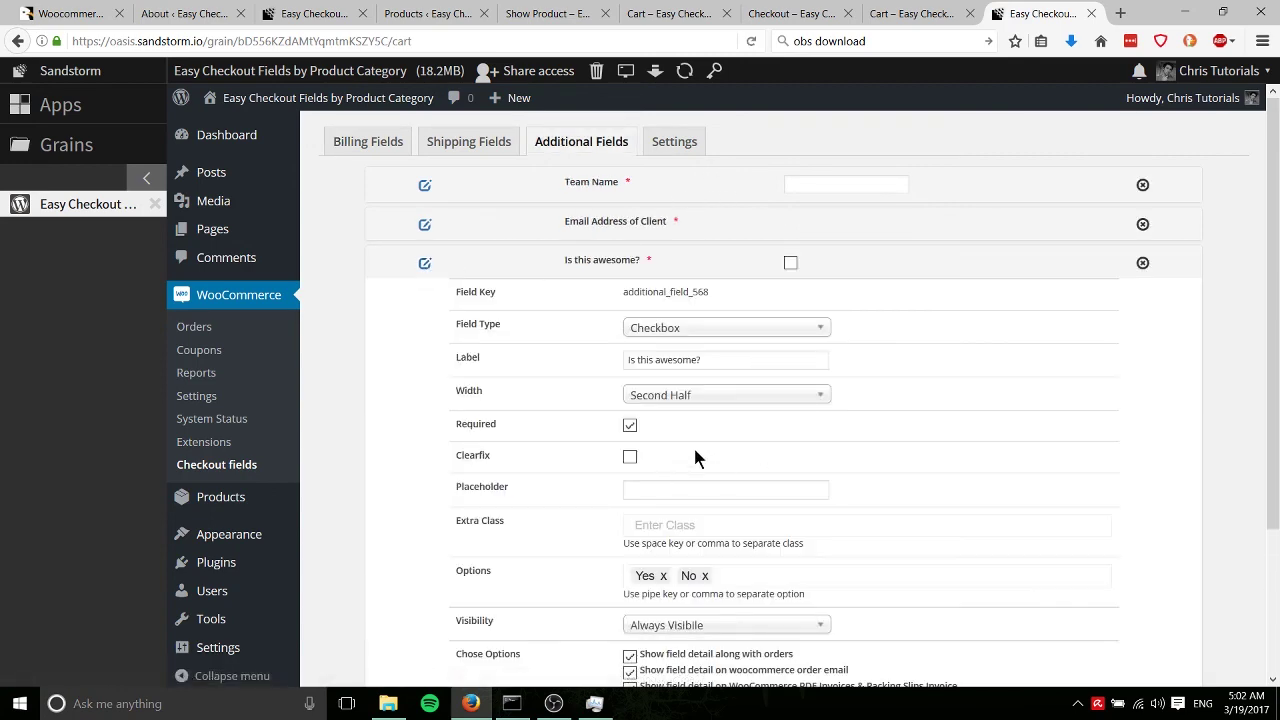
scroll(580, 598, down, 2)
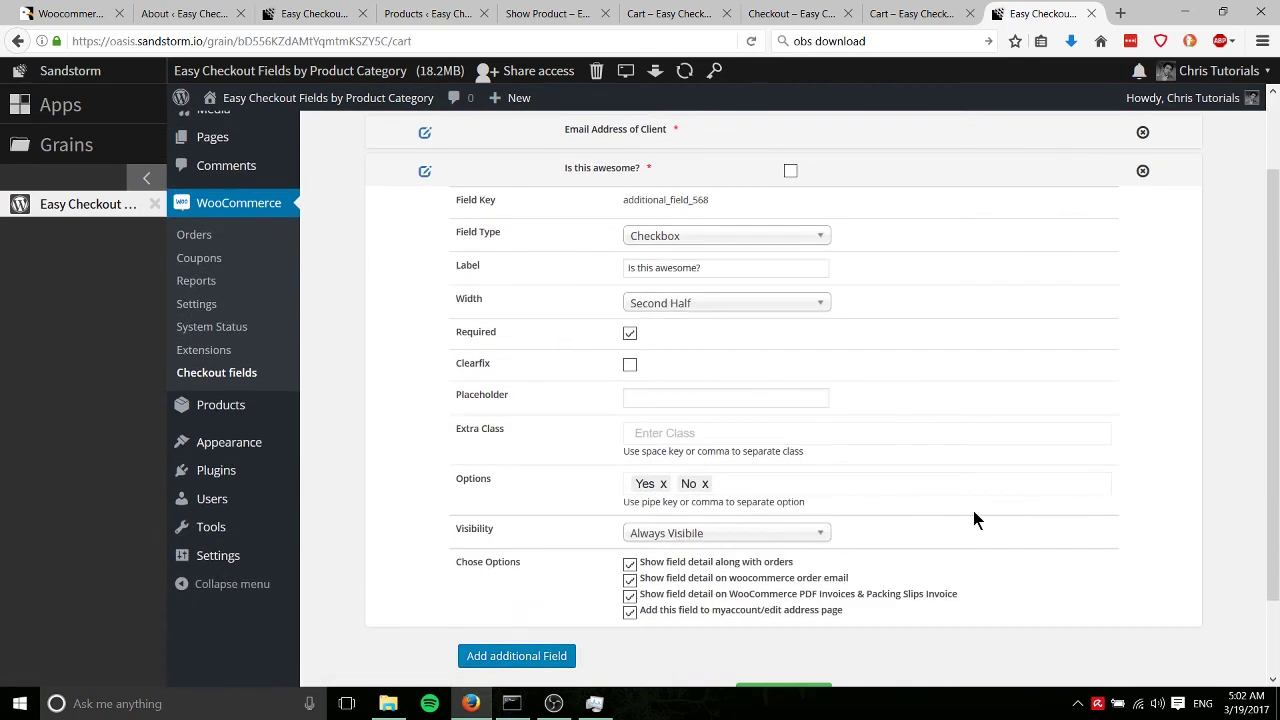
scroll(414, 170, up, 2)
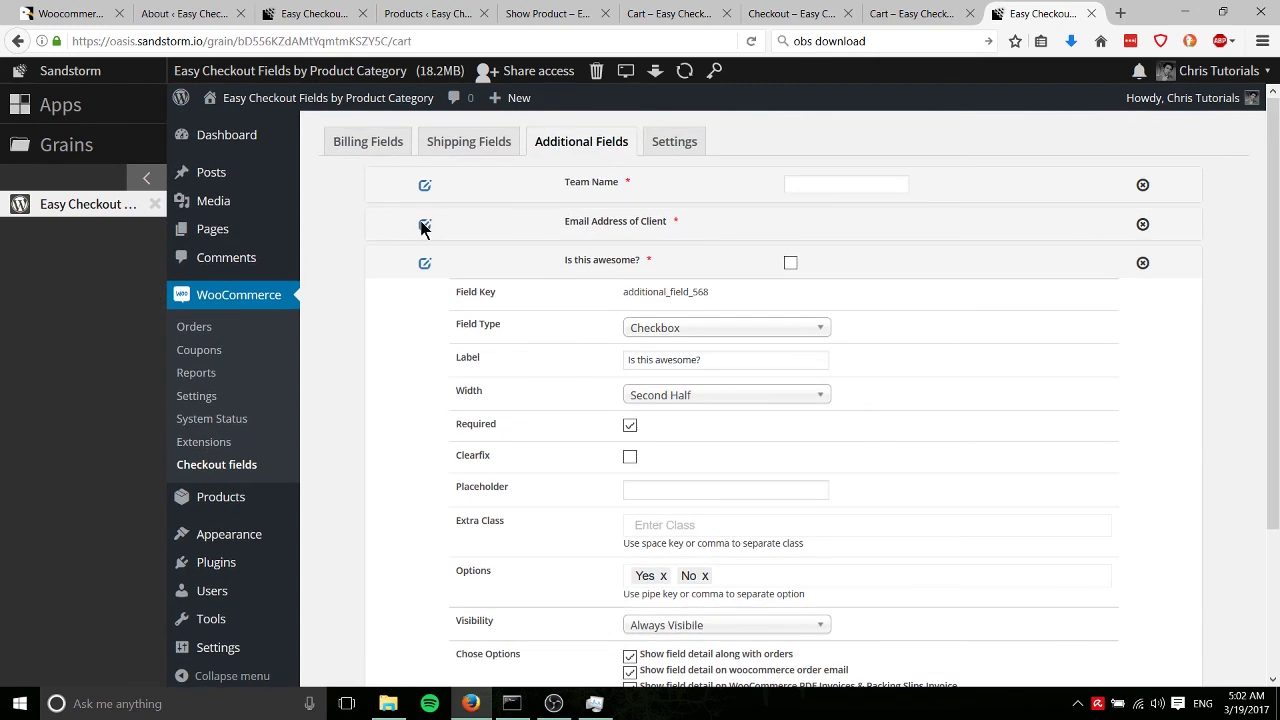
click(424, 220)
scroll(797, 516, down, 2)
scroll(797, 516, down, 3)
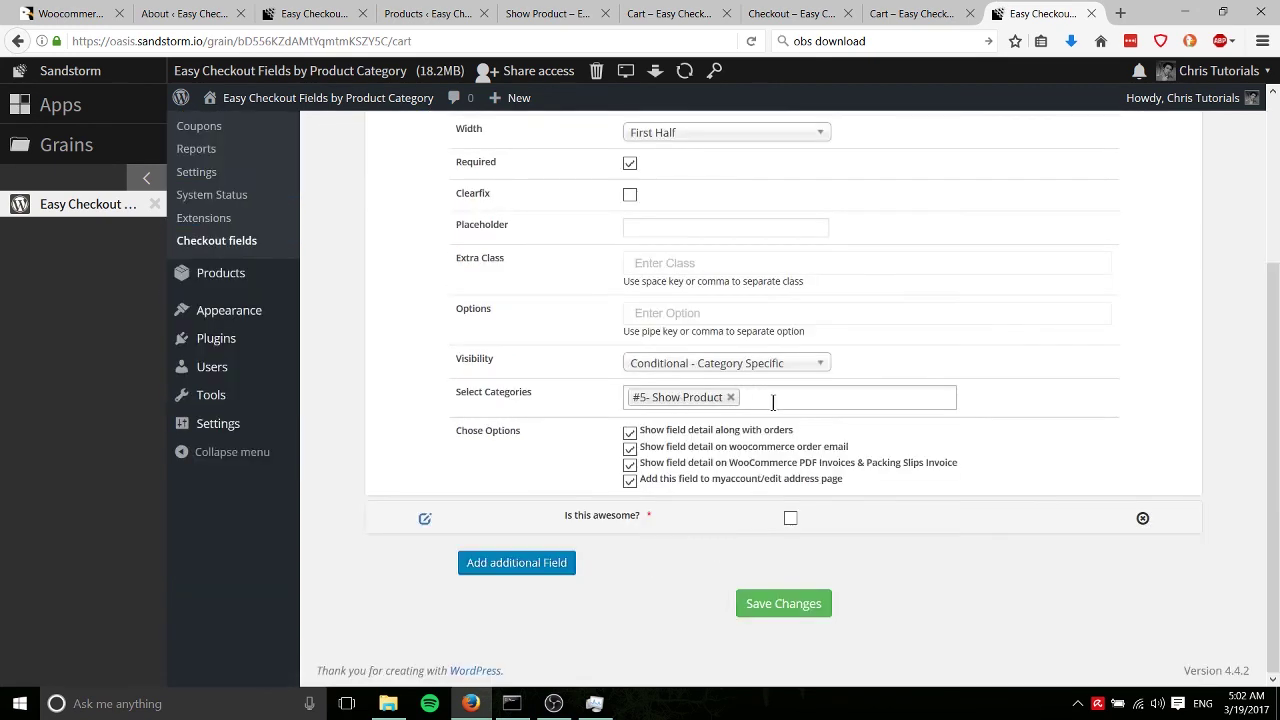
scroll(491, 232, up, 5)
click(424, 186)
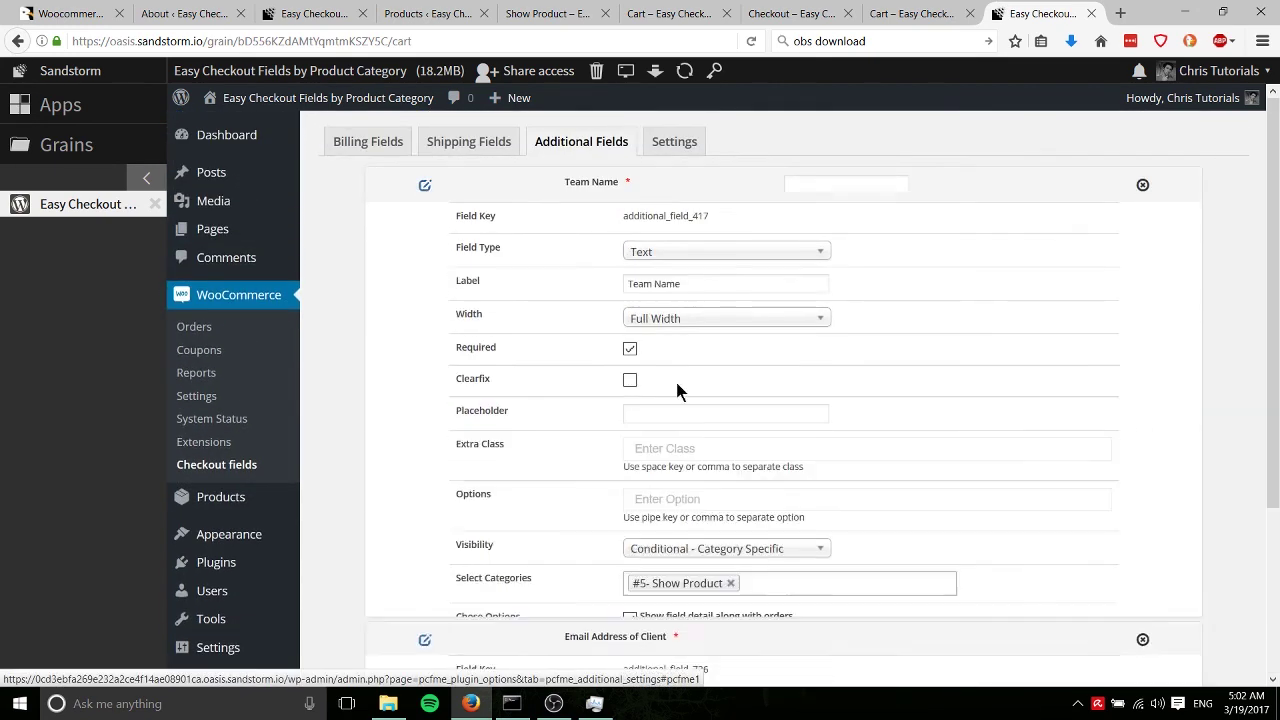
scroll(691, 399, down, 3)
scroll(672, 527, down, 3)
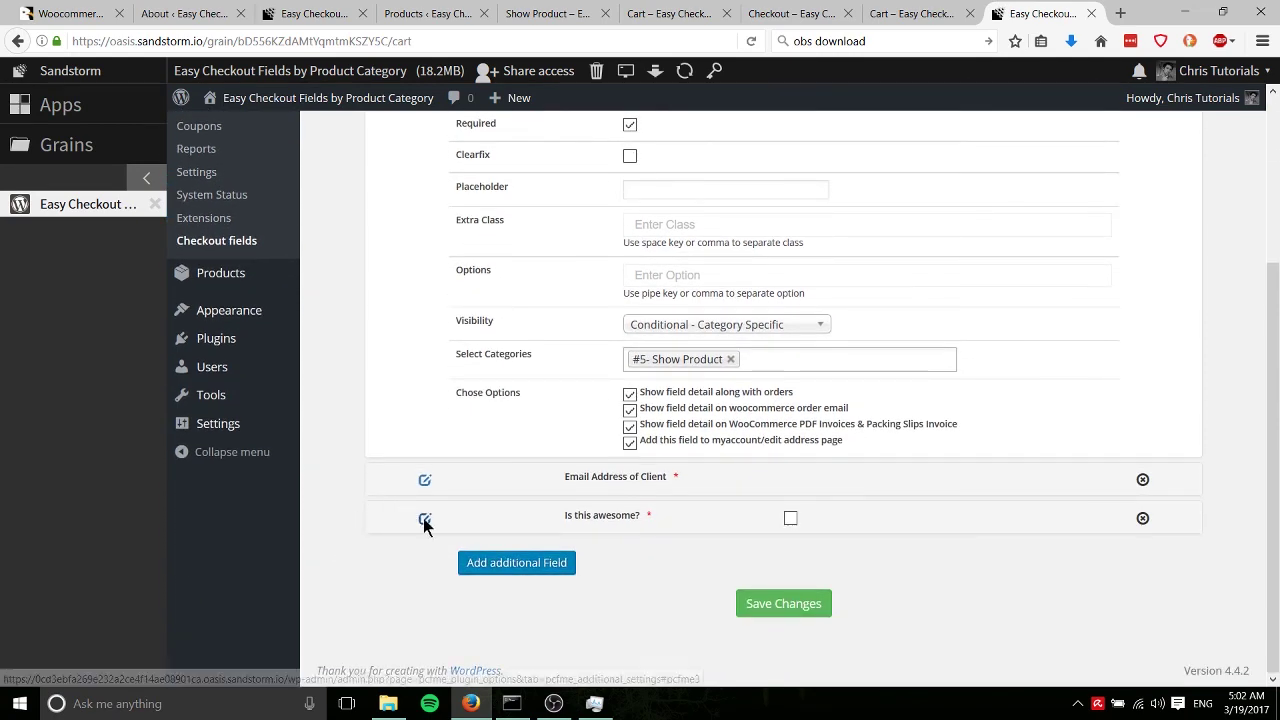
- Set the "Is this awesome?" field's visibility to Conditional - Category Specific for the Show Product category and save the changes
click(424, 517)
click(744, 343)
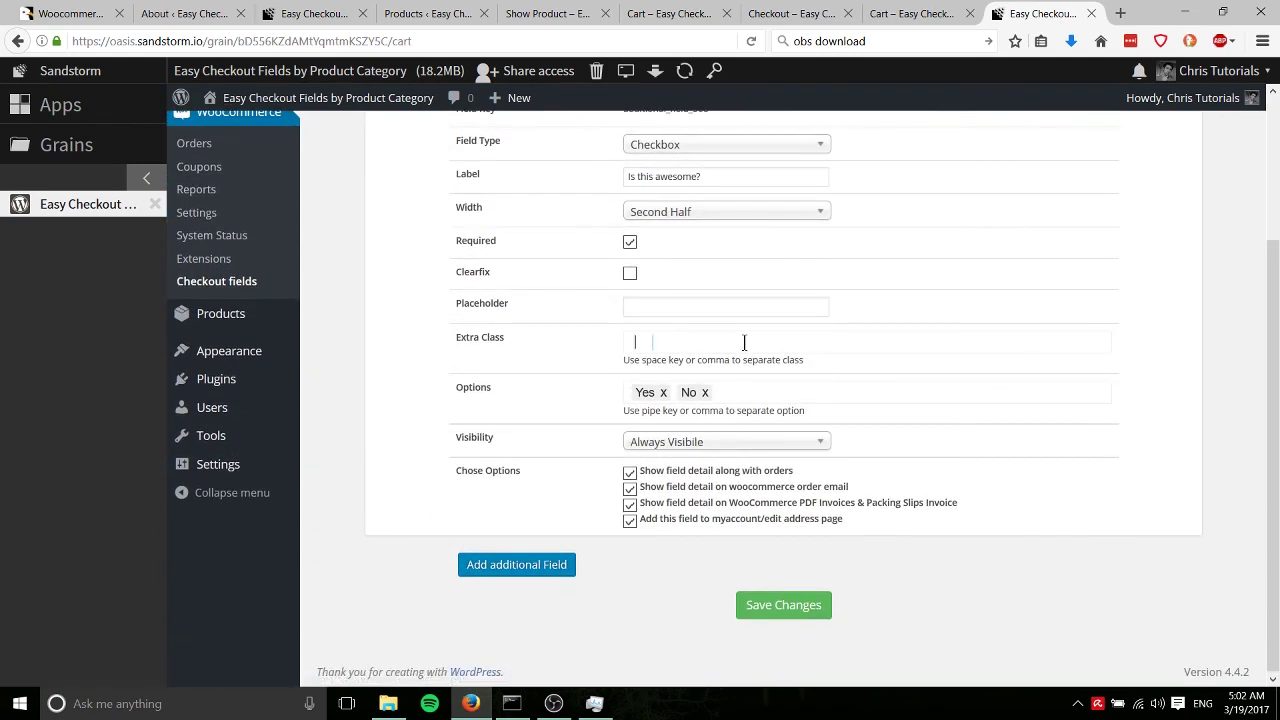
click(752, 444)
click(771, 677)
scroll(798, 647, down, 4)
click(805, 463)
click(766, 502)
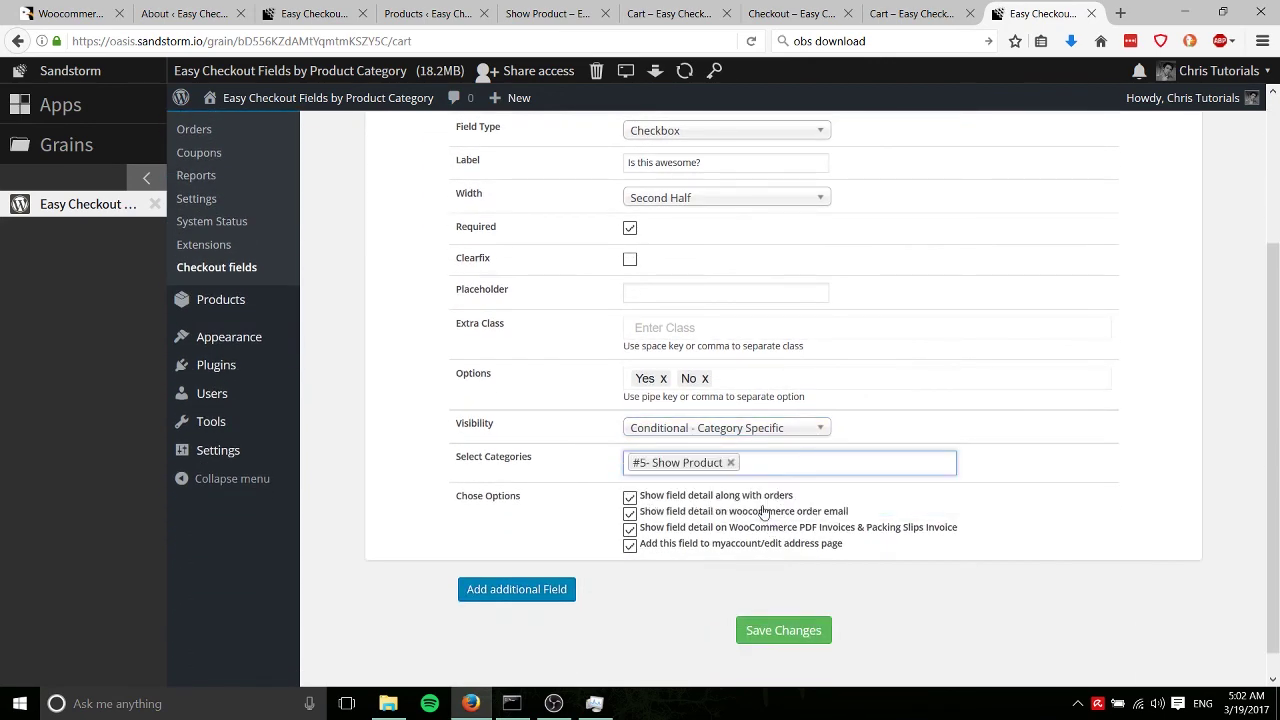
click(785, 630)
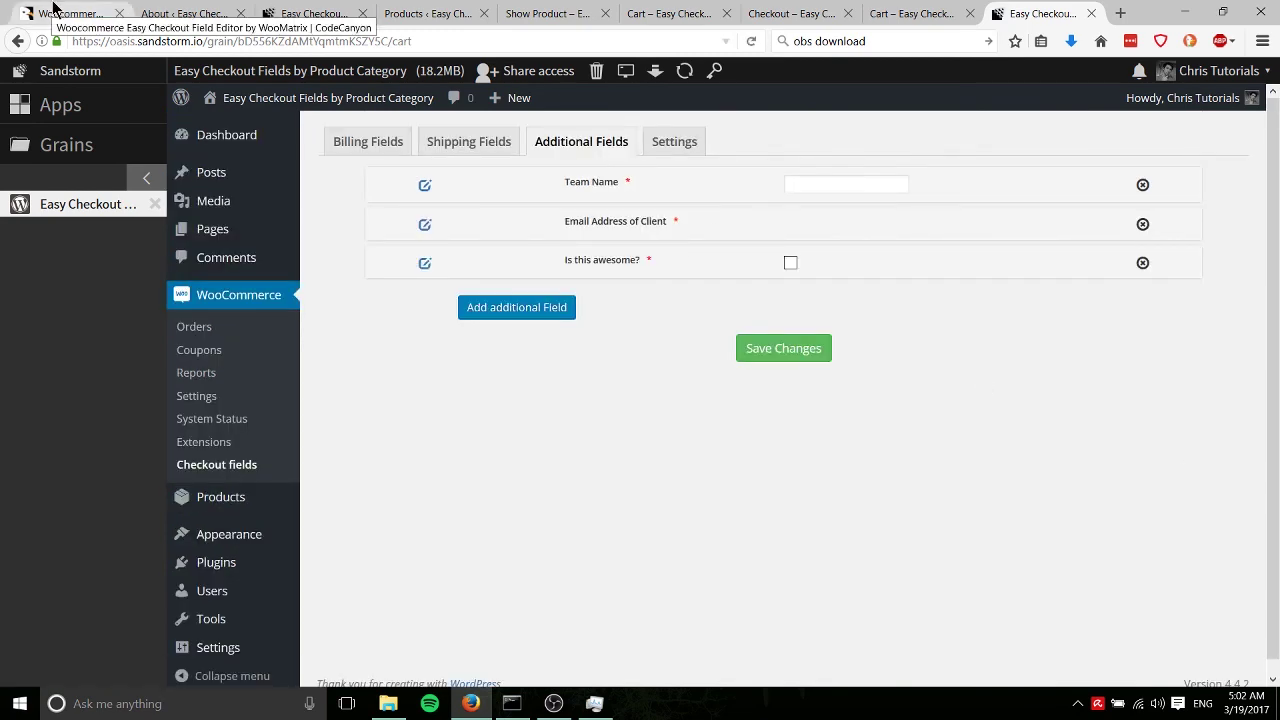
- View the Woocommerce Easy Checkout Field Editor item page on CodeCanyon and return to the additional fields settings
click(55, 12)
scroll(155, 365, up, 4)
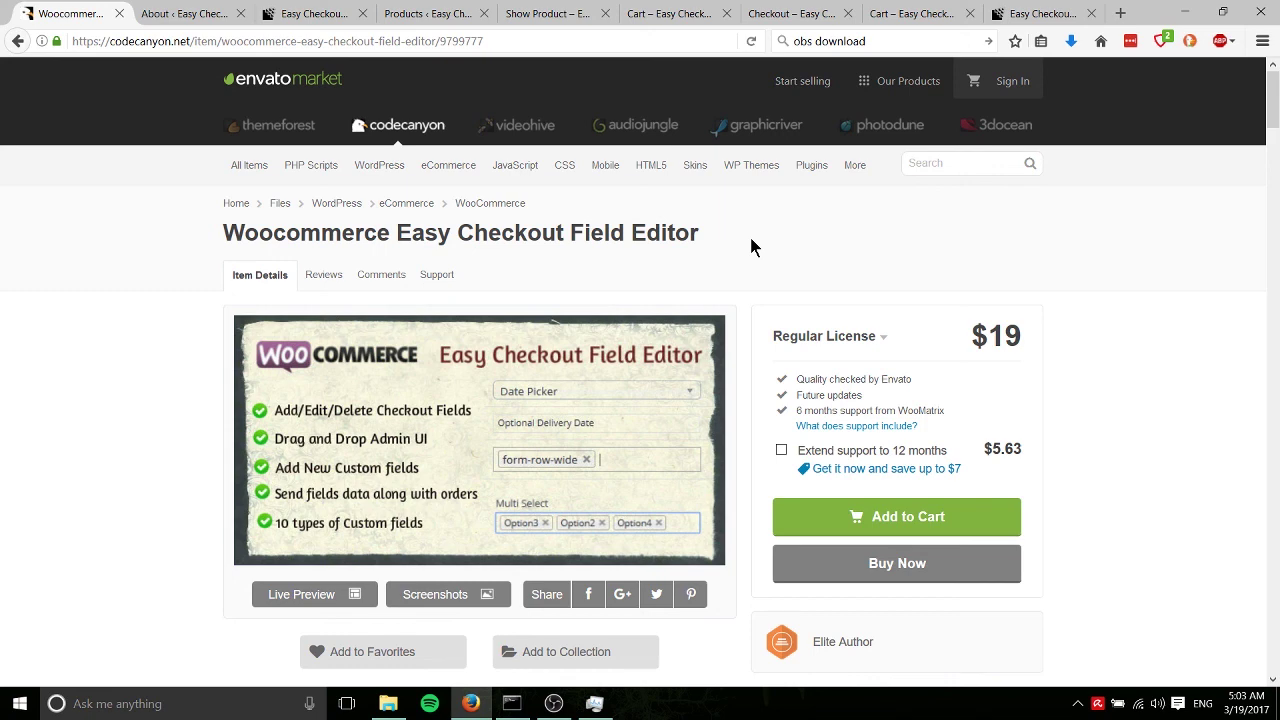
click(1040, 13)
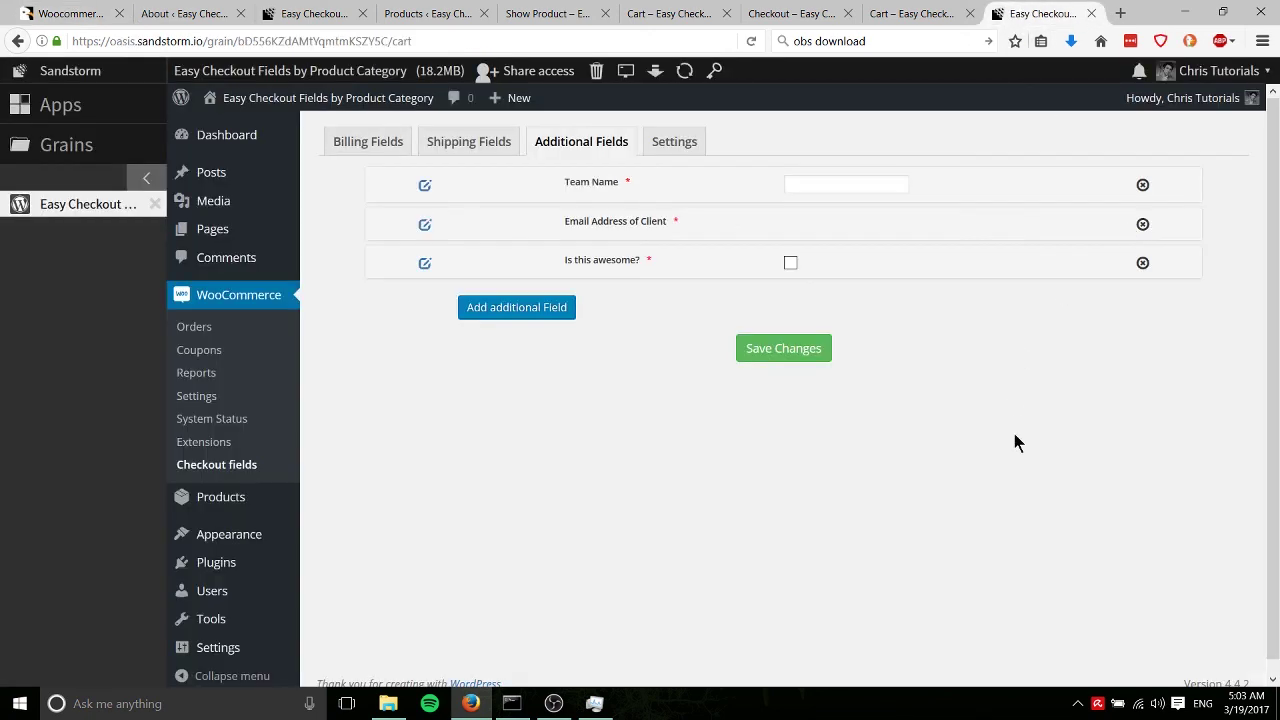